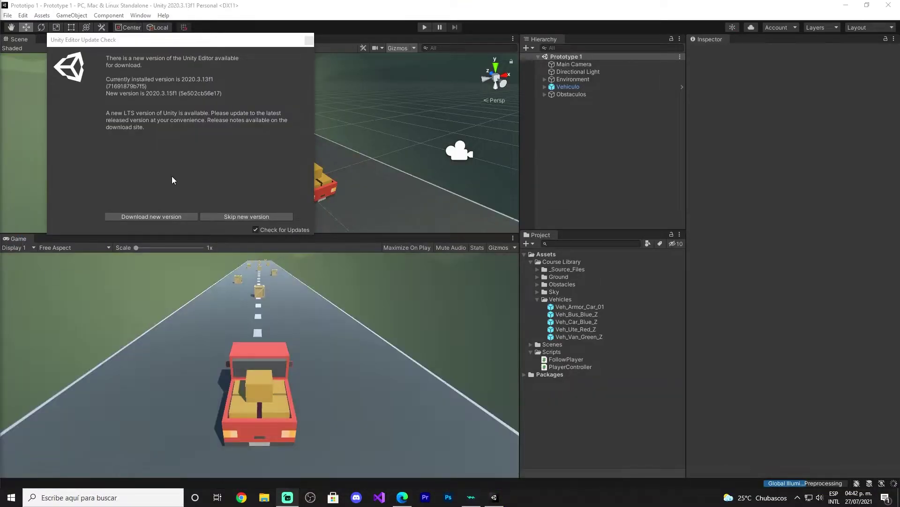
- Drag the Unity update-check notice aside and close it, returning focus to the Hierarchy
left_click_drag(165, 46, 308, 89)
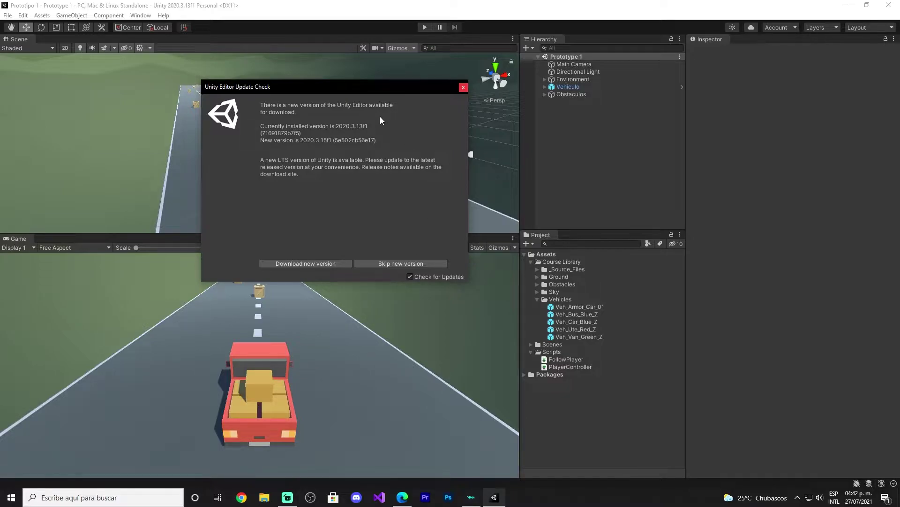
mouse_move(327, 89)
left_mouse_down()
mouse_move(420, 153)
mouse_move(313, 161)
left_mouse_up()
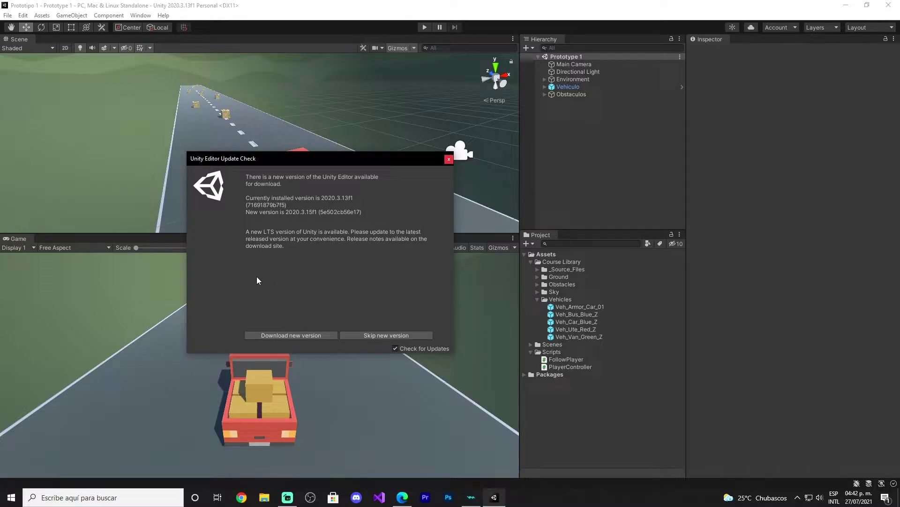
left_click(448, 160)
left_click(608, 200)
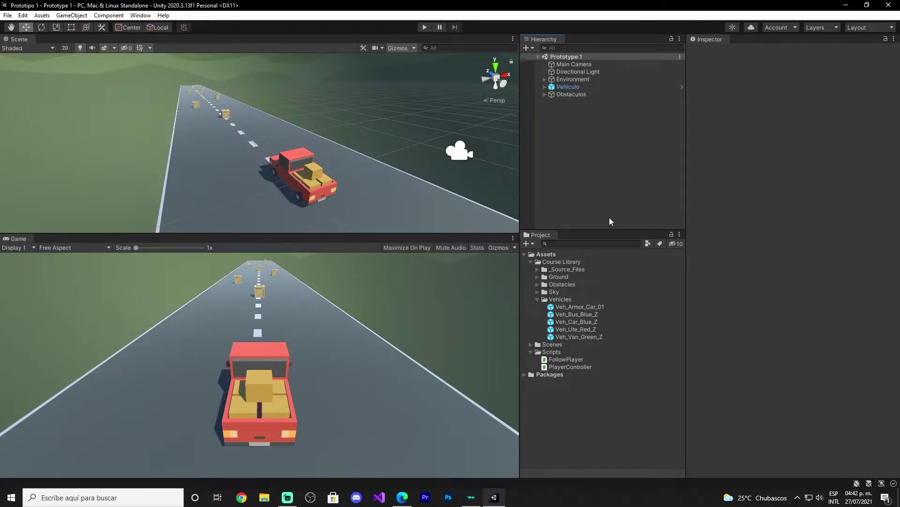
left_click(577, 368)
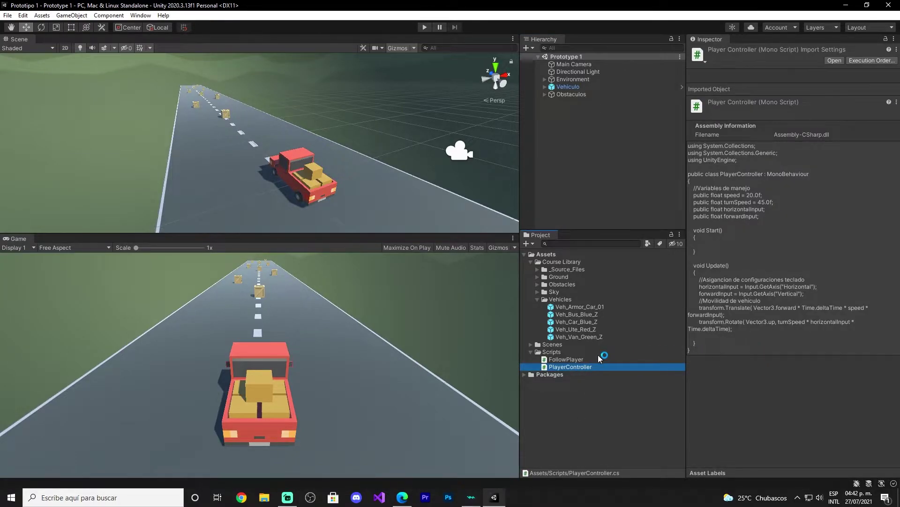
left_click(600, 358)
left_click(588, 367)
left_click(573, 361)
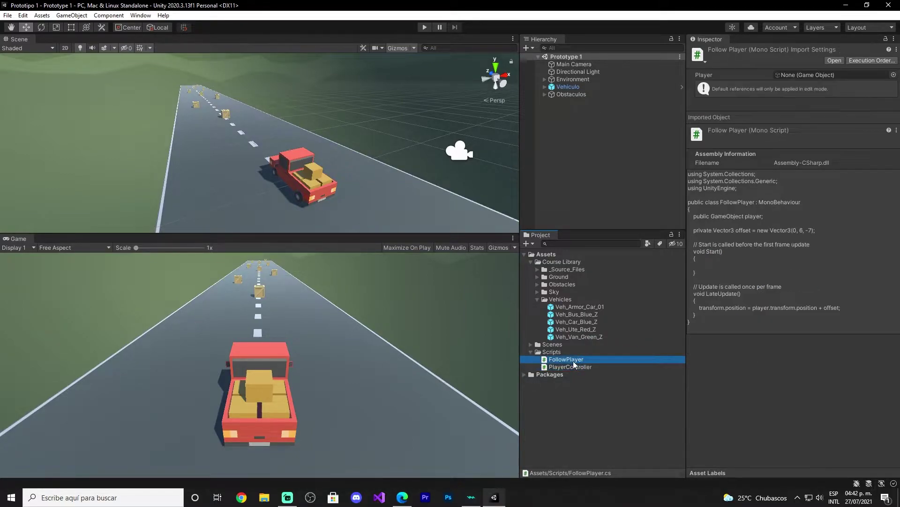
left_click(571, 366)
left_click(608, 189)
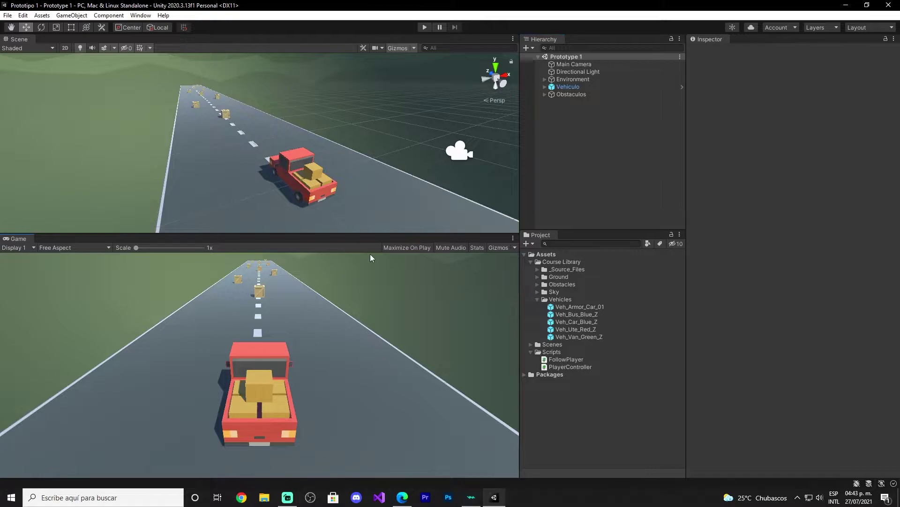
- Expand the Obstaculos group and delete it along with all its crate obstacles
mouse_move(393, 183)
right_mouse_down()
mouse_move(344, 142)
mouse_move(302, 139)
mouse_move(409, 159)
mouse_move(708, 158)
mouse_move(698, 162)
right_mouse_up()
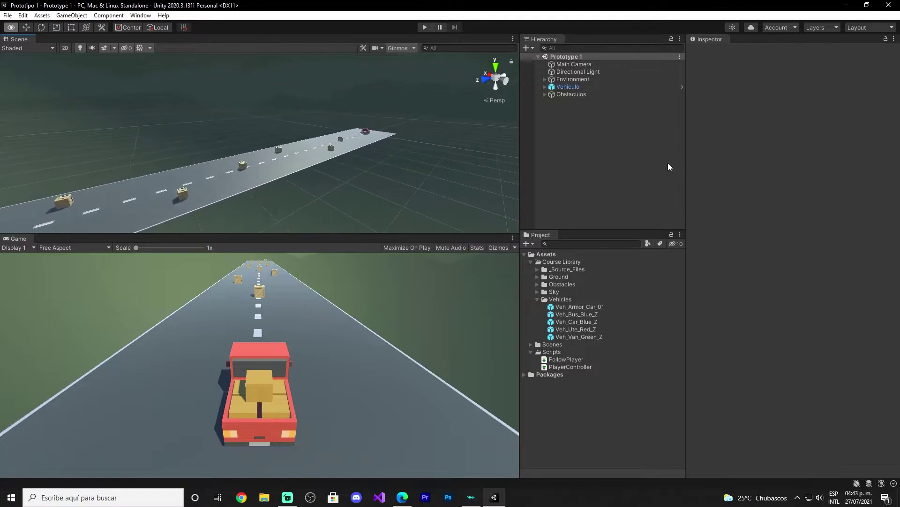
right_click_drag(698, 161, 650, 145)
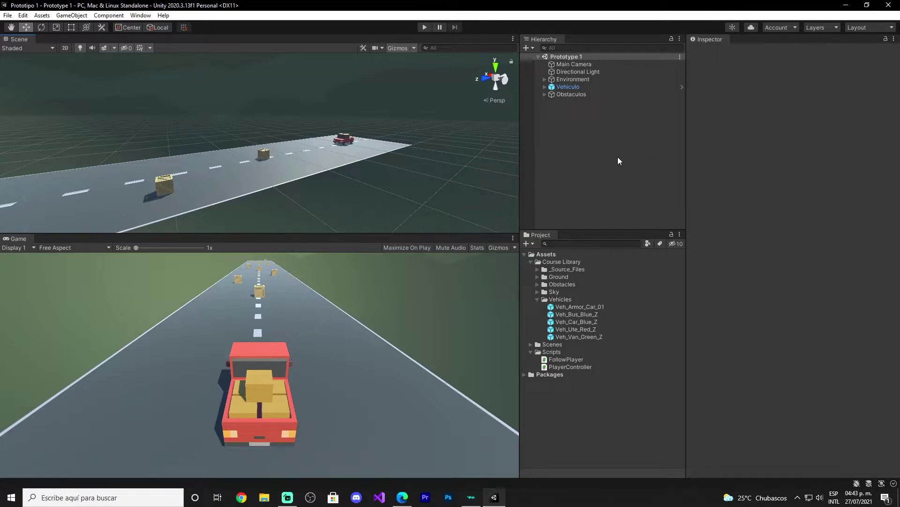
left_click(544, 95)
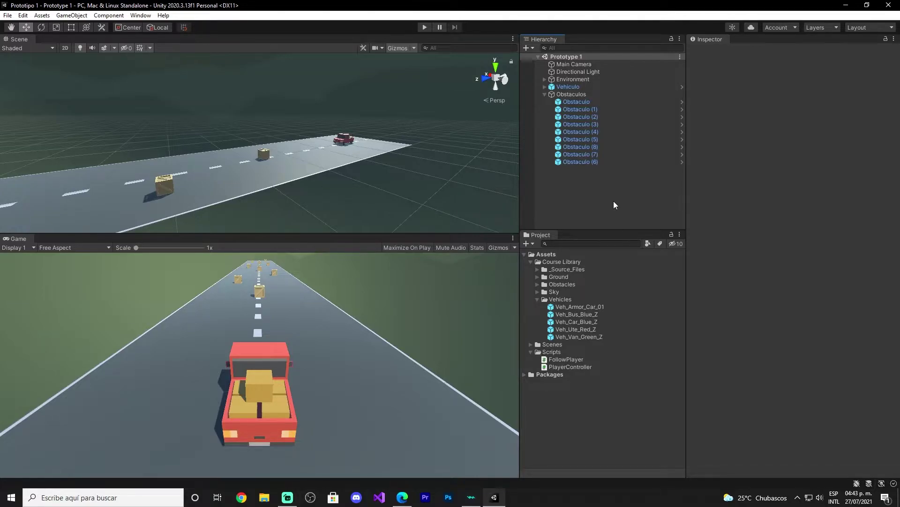
mouse_move(384, 164)
left_mouse_down("alt")
mouse_move(279, 166)
mouse_move(432, 189)
left_mouse_up("alt")
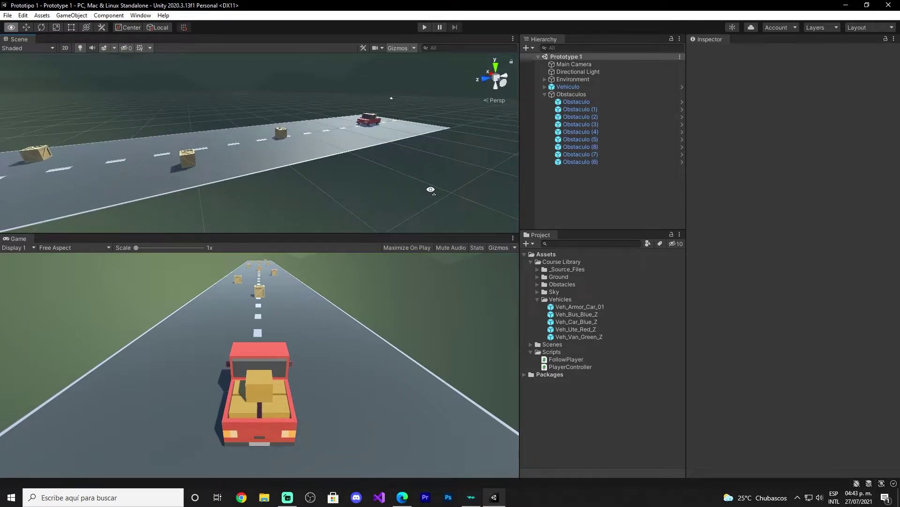
left_click(565, 95)
left_click(603, 193)
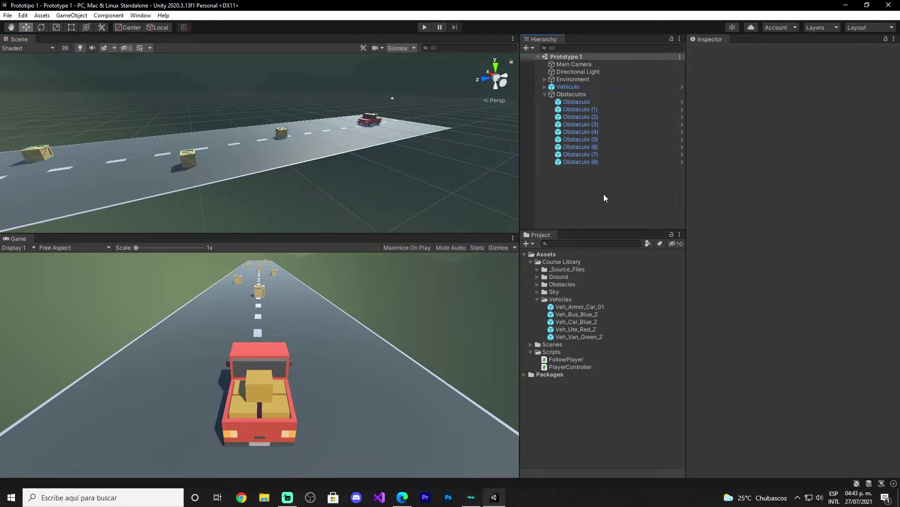
left_click(569, 97)
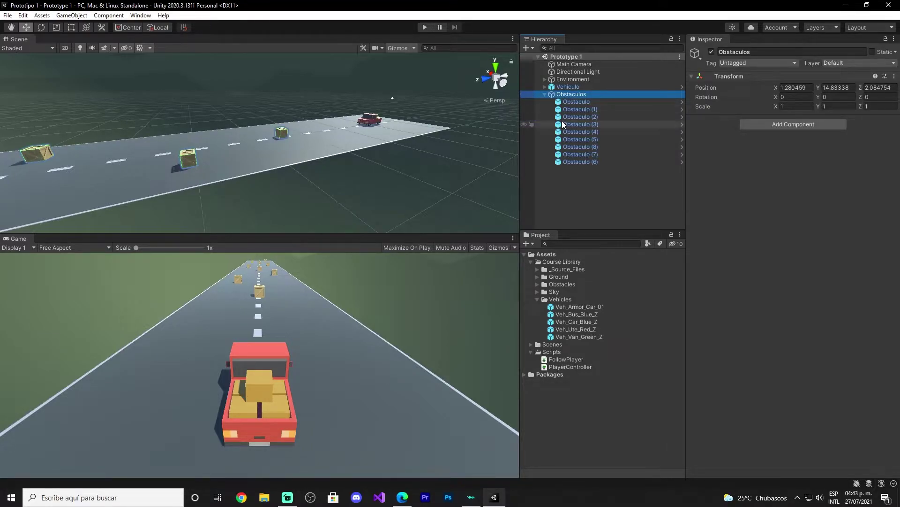
key("Delete")
mouse_move(422, 154)
left_mouse_down("alt")
mouse_move(207, 144)
mouse_move(169, 165)
mouse_move(16, 167)
left_mouse_up("alt")
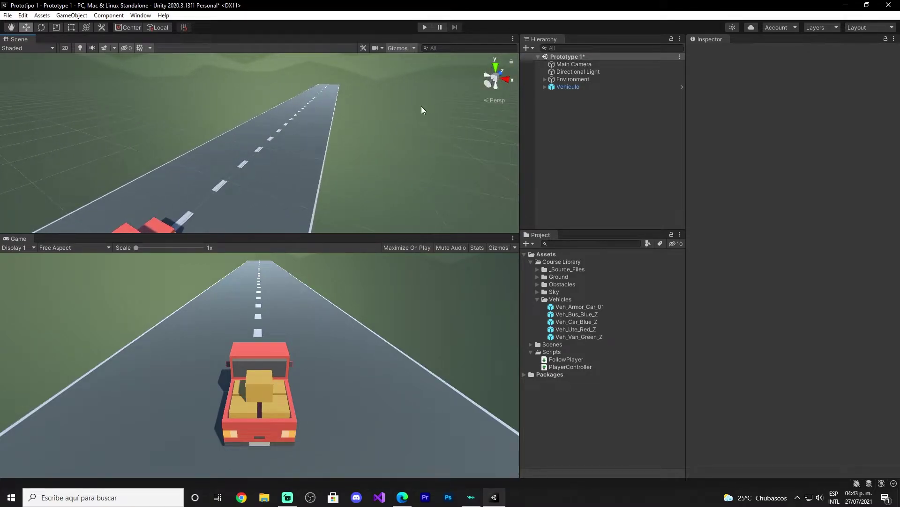
- Expand Course Library > Obstacles in the Project window to list its prefabs
left_click(574, 163)
left_click(553, 265)
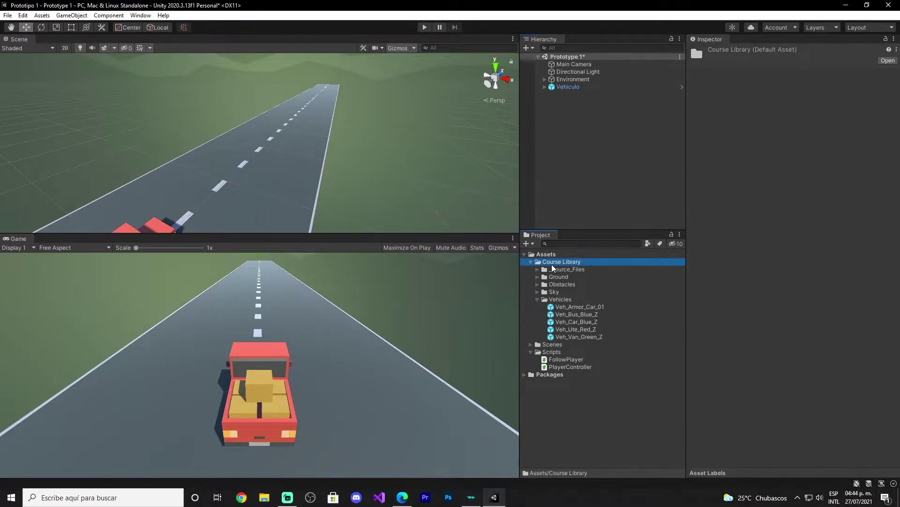
left_click(537, 285)
left_click(557, 286)
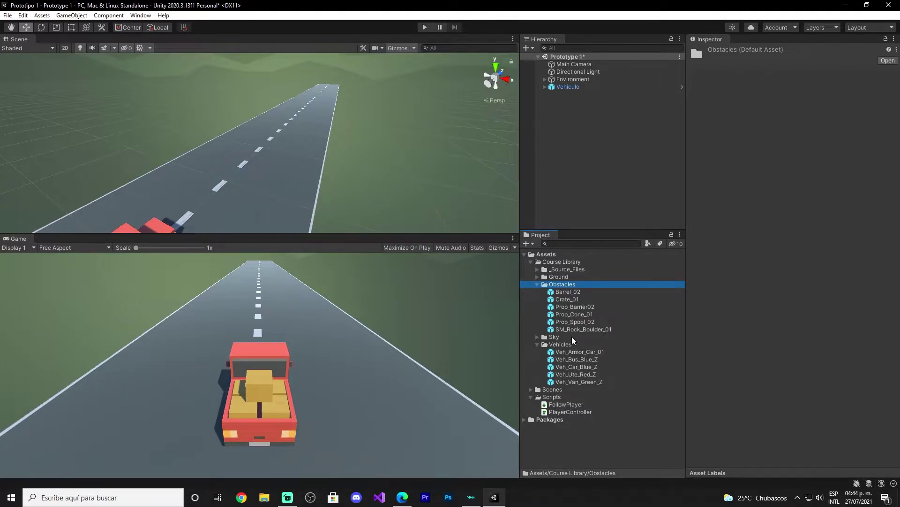
- Preview Barrel_02 in Prefab Mode, then drag it onto the road ahead of the truck
double_click(567, 292)
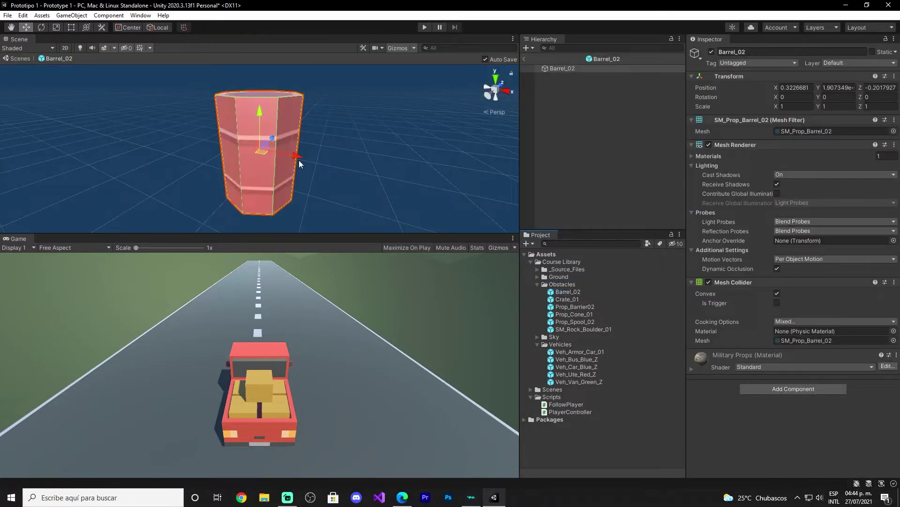
left_click(20, 59)
double_click(566, 292)
left_click(13, 59)
mouse_move(561, 290)
left_mouse_down()
mouse_move(266, 195)
mouse_move(266, 184)
left_mouse_up()
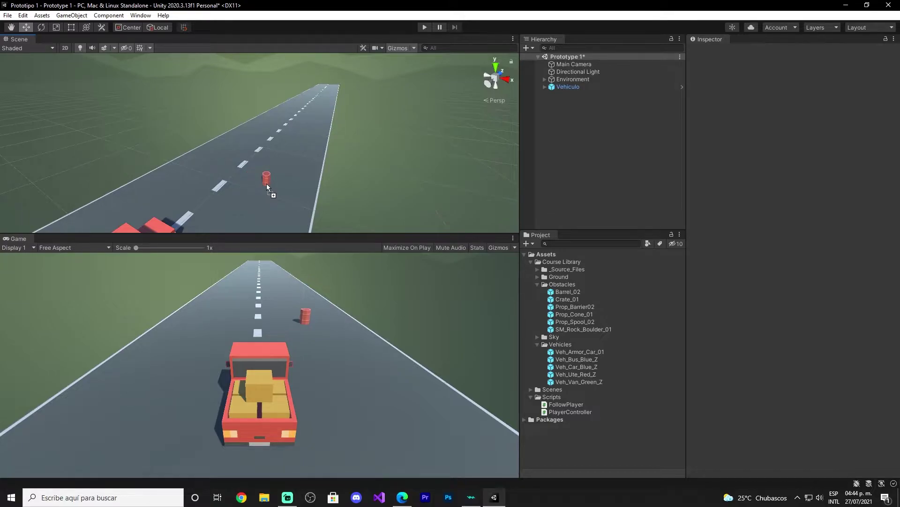
- Drop the Barrel_02 on the road, then select and delete it
left_click_drag(266, 184, 278, 181)
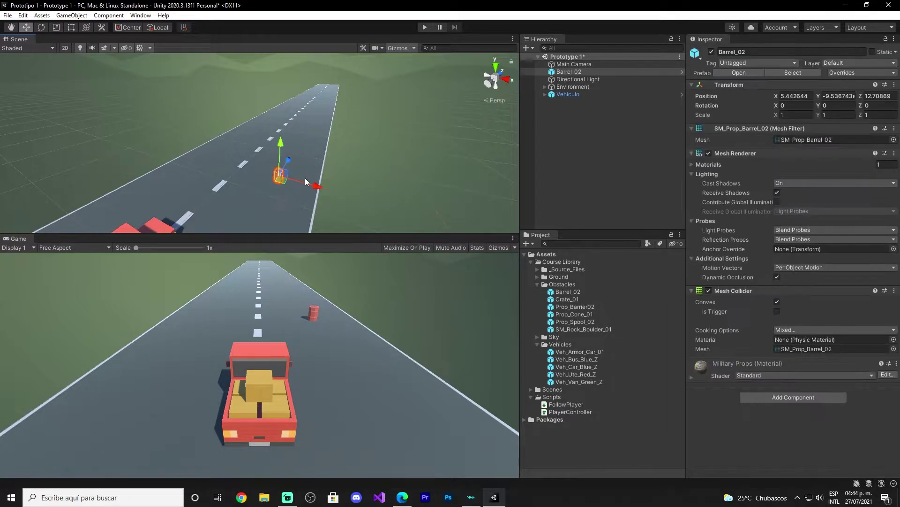
right_click_drag(305, 178, 436, 186)
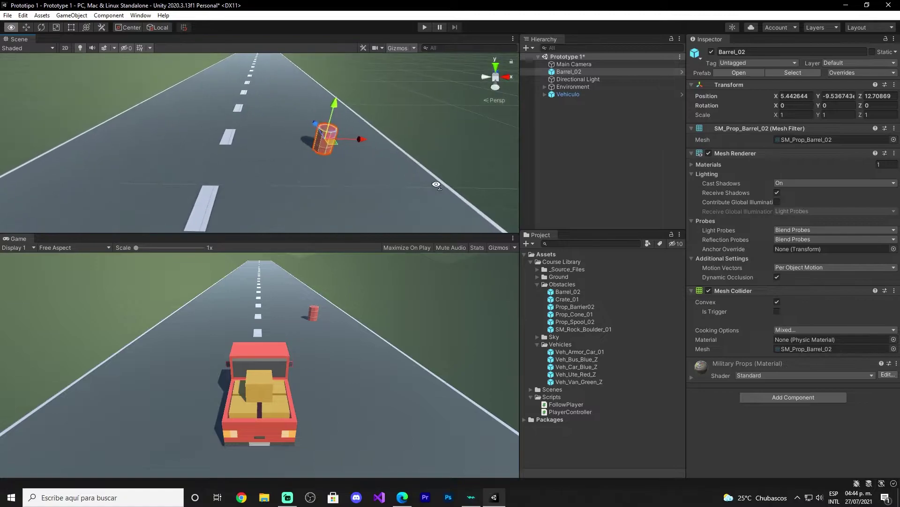
left_click(367, 173)
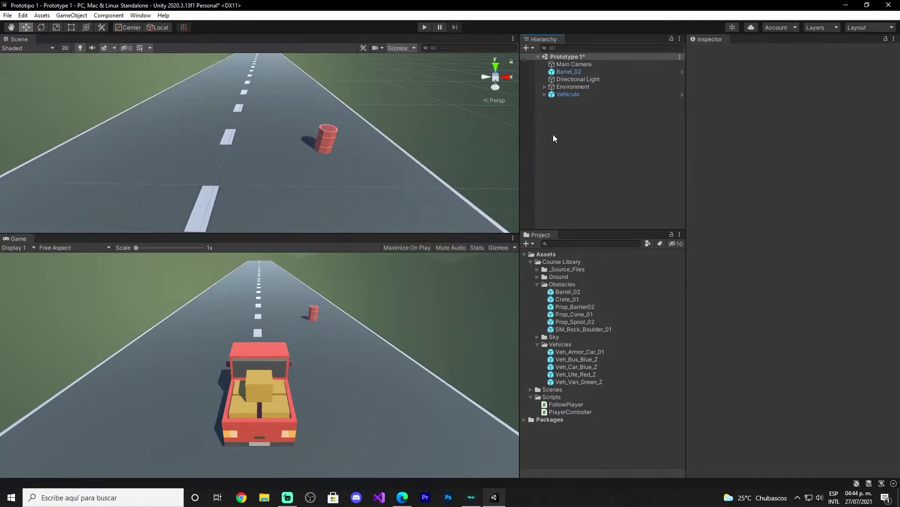
left_click(565, 73)
left_click(583, 121)
left_click(571, 72)
key("Delete")
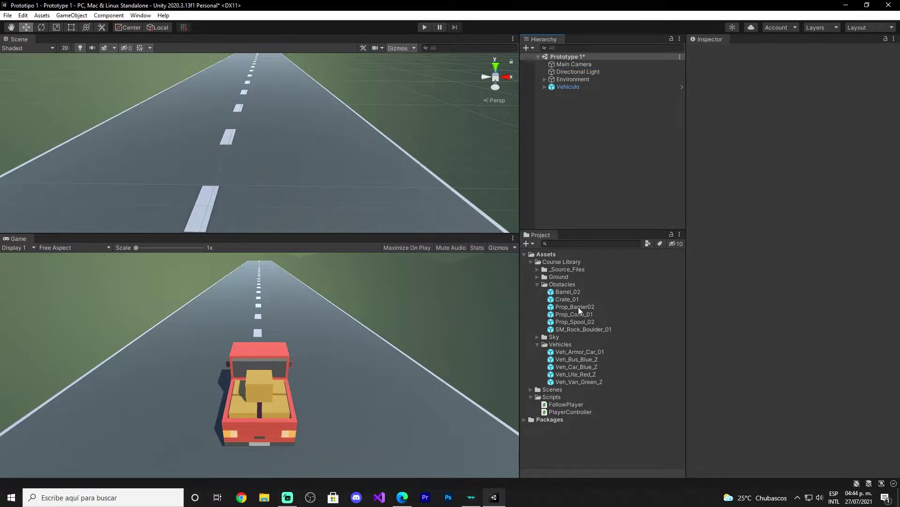
- Place Crate_01, Prop_Barrier02, Prop_Cone_01, Prop_Spool_02, SM_Rock_Boulder_01 and Barrel_02 on the road
left_click_drag(567, 299, 307, 163)
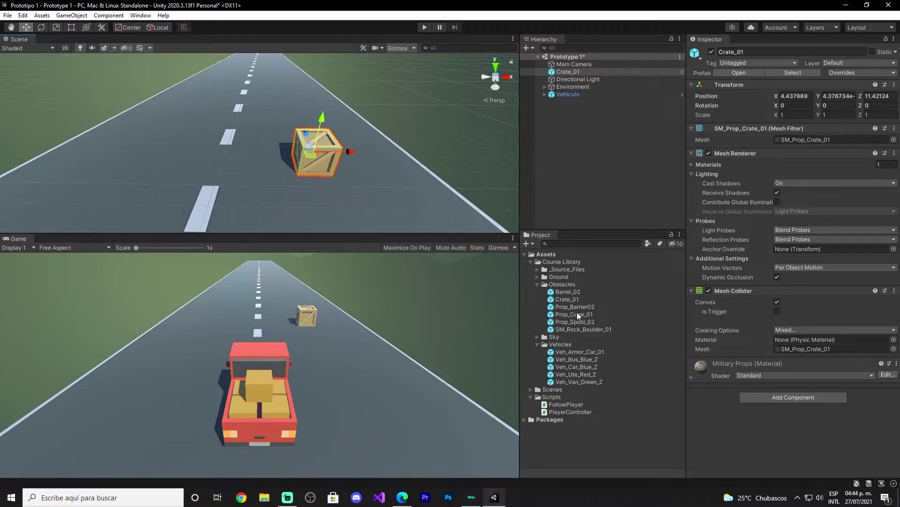
left_click_drag(568, 306, 218, 174)
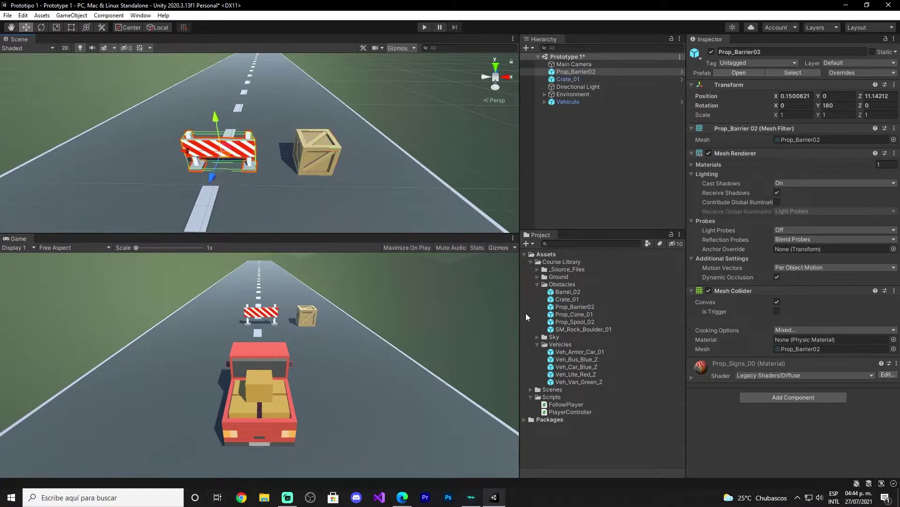
left_click_drag(571, 314, 145, 170)
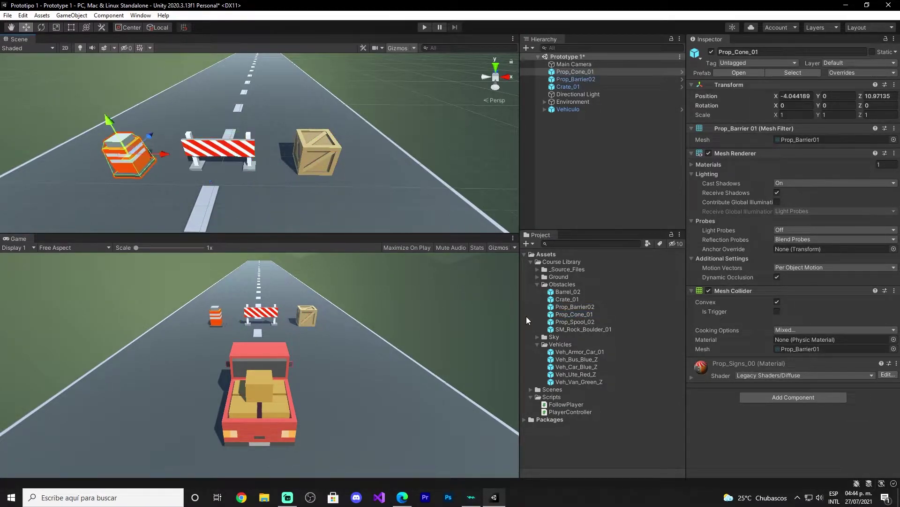
mouse_move(569, 322)
left_mouse_down()
mouse_move(165, 116)
mouse_move(150, 125)
left_mouse_up()
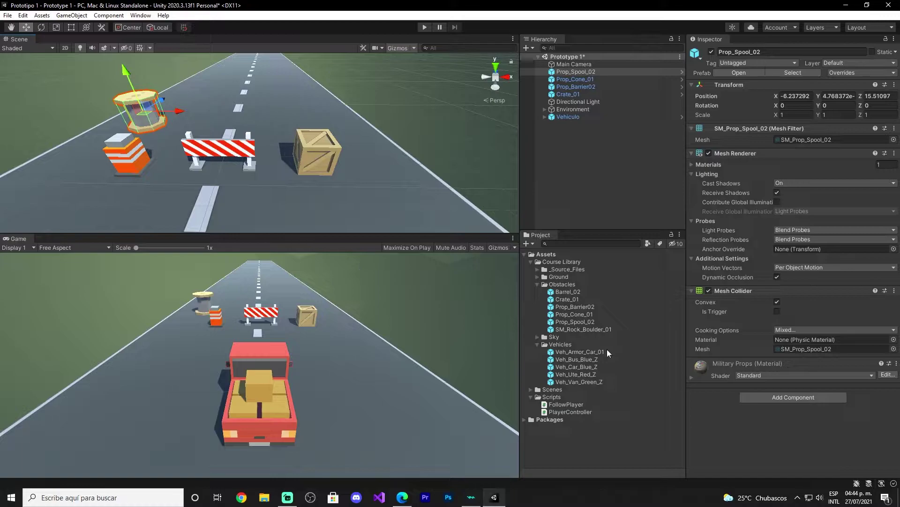
left_click_drag(580, 329, 291, 122)
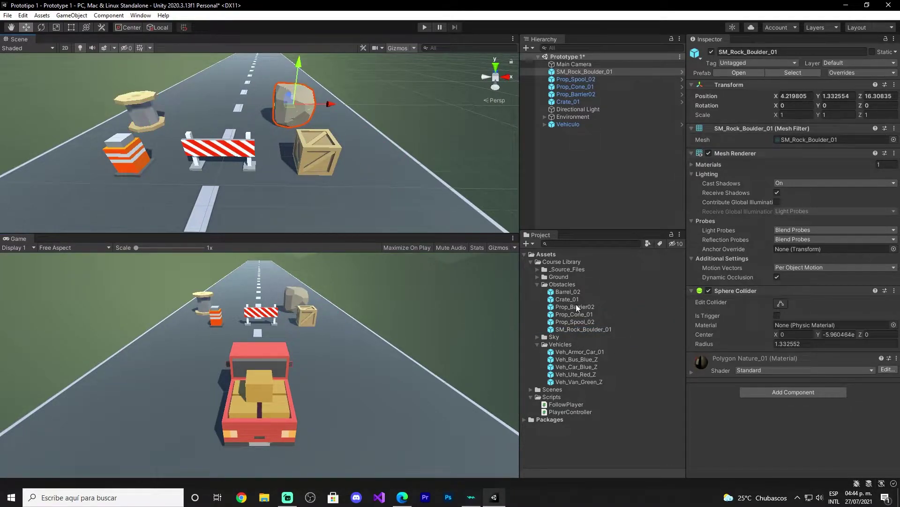
left_click_drag(567, 291, 230, 116)
mouse_move(319, 221)
left_mouse_down("alt")
mouse_move(312, 165)
mouse_move(352, 186)
left_mouse_up("alt")
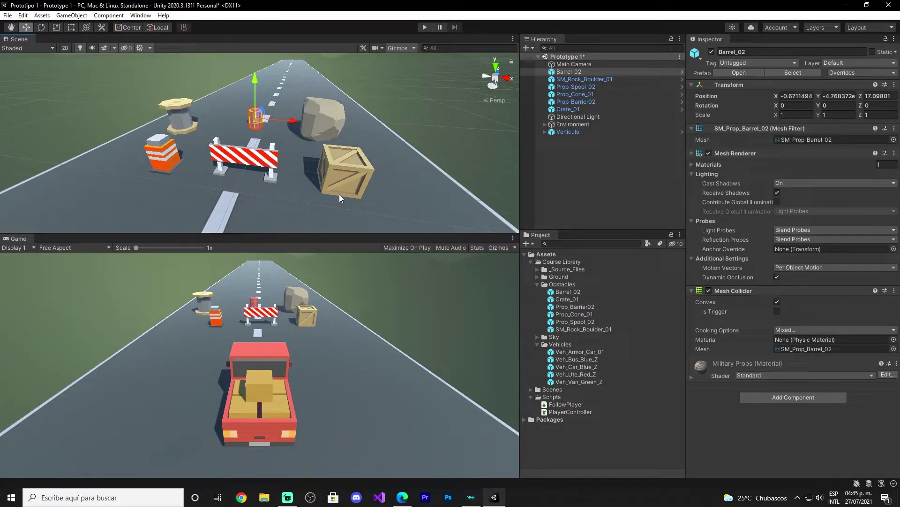
left_click(590, 198)
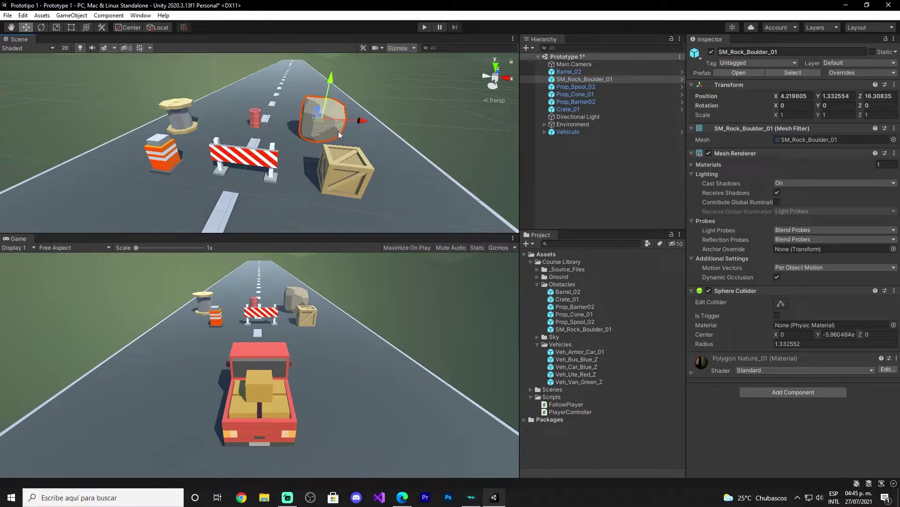
- Delete the rock boulder, barrier, spool, cone and barrel, leaving only the crate
key("Delete")
left_click(267, 157)
key("Delete")
left_click(178, 115)
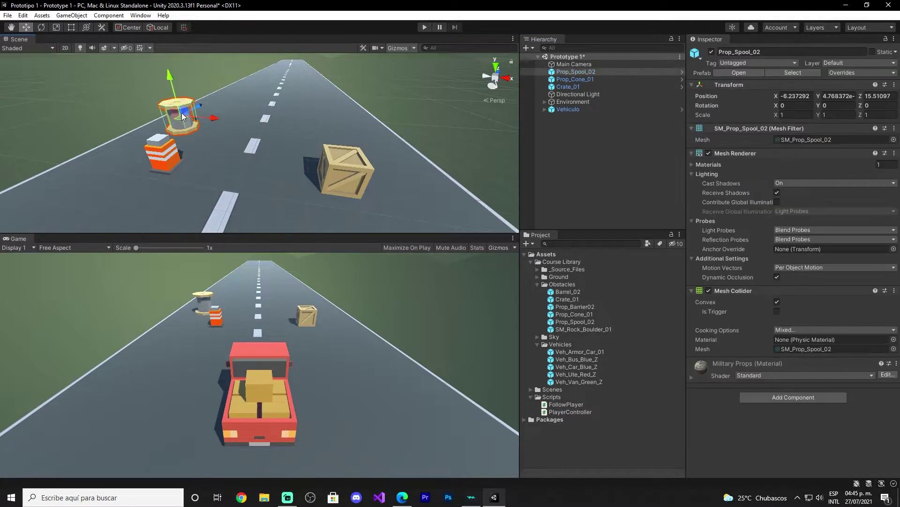
key("Delete")
left_click(162, 155)
key("Delete")
- Slide Crate_01 along its X axis until it rests at X 3.9
left_click(326, 166)
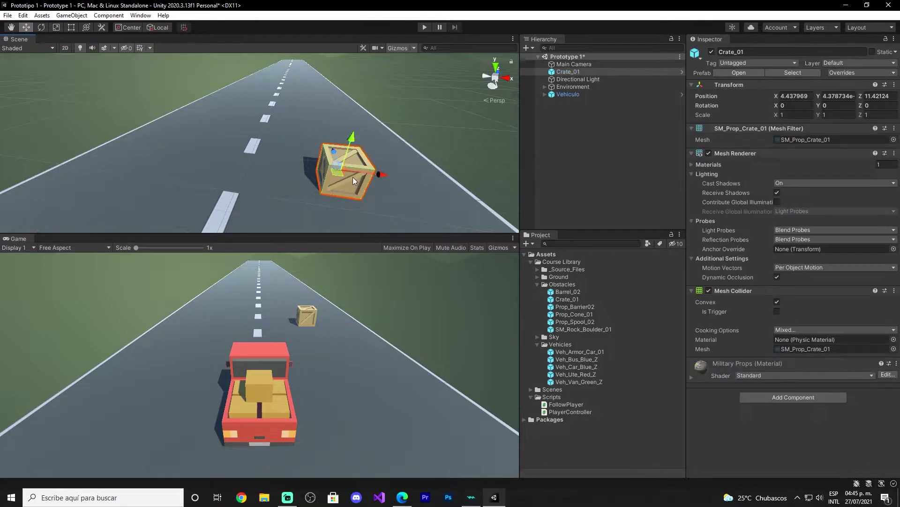
mouse_move(373, 177)
left_mouse_down()
mouse_move(287, 176)
mouse_move(381, 181)
left_mouse_up()
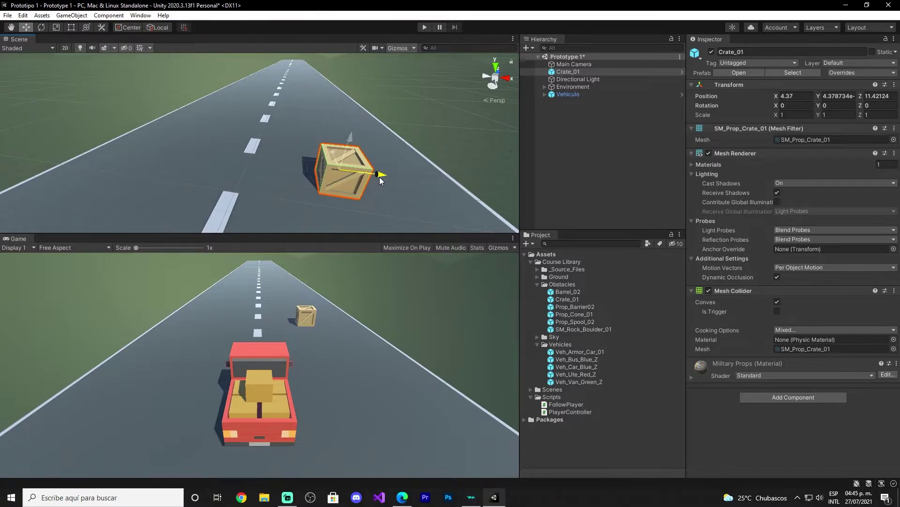
left_click_drag(380, 181, 359, 172)
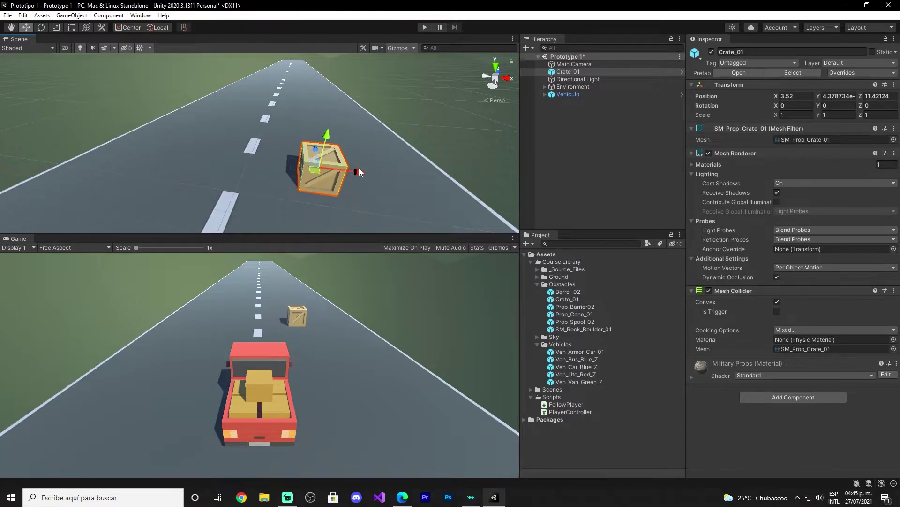
left_click_drag(360, 168, 371, 185)
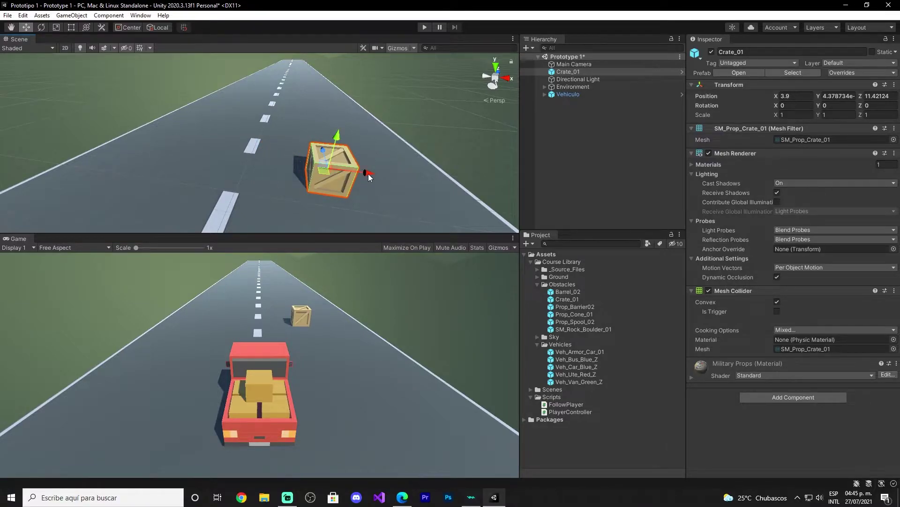
mouse_move(368, 174)
right_mouse_down()
mouse_move(476, 165)
mouse_move(410, 186)
right_mouse_up()
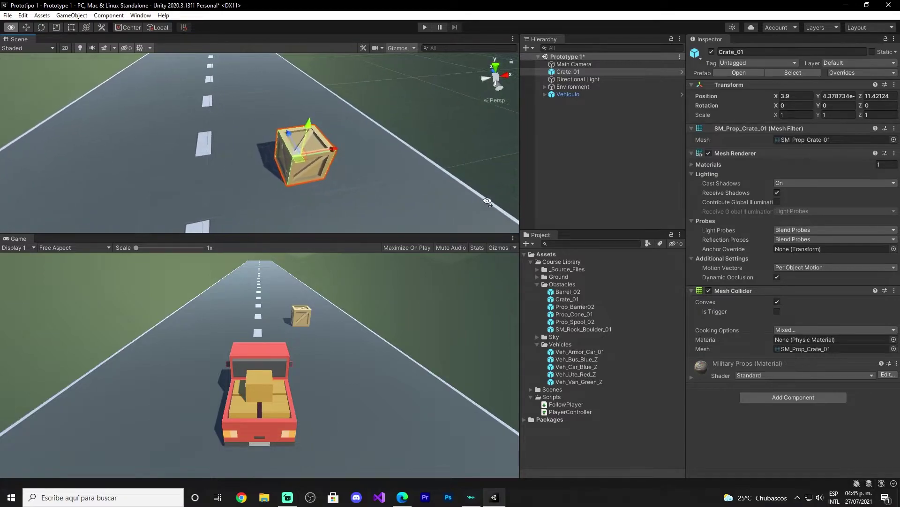
mouse_move(410, 187)
right_mouse_down()
mouse_move(310, 170)
mouse_move(400, 151)
mouse_move(395, 176)
right_mouse_up()
left_click(373, 166)
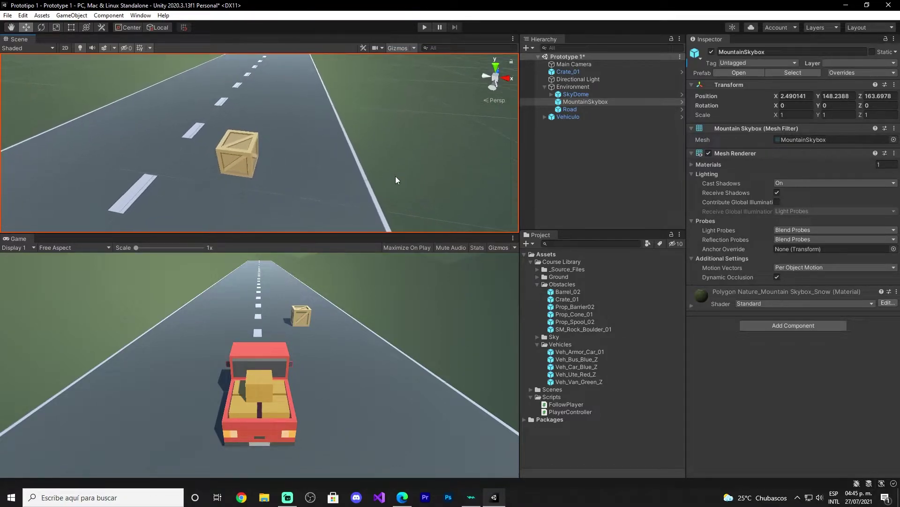
- Drop two more Crate_01 instances and lift one onto the other two as a pyramid
left_click_drag(570, 299, 280, 171)
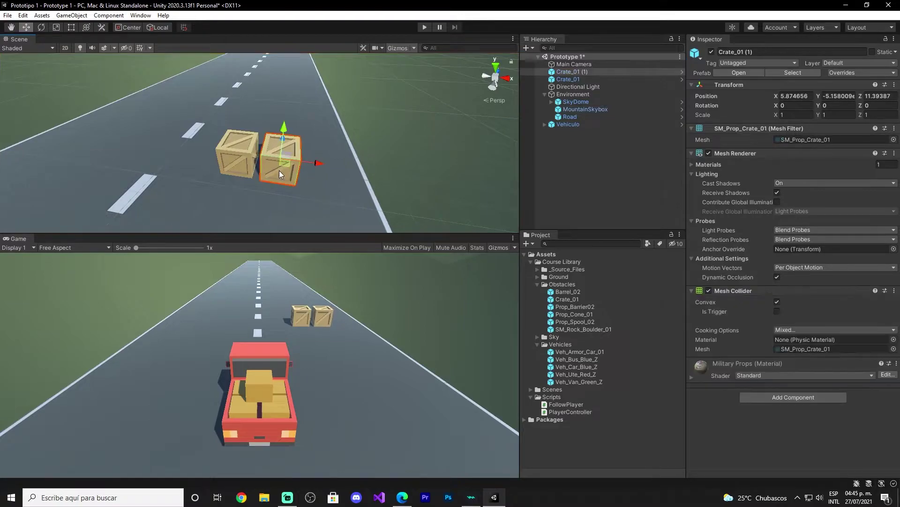
left_click_drag(571, 295, 259, 169)
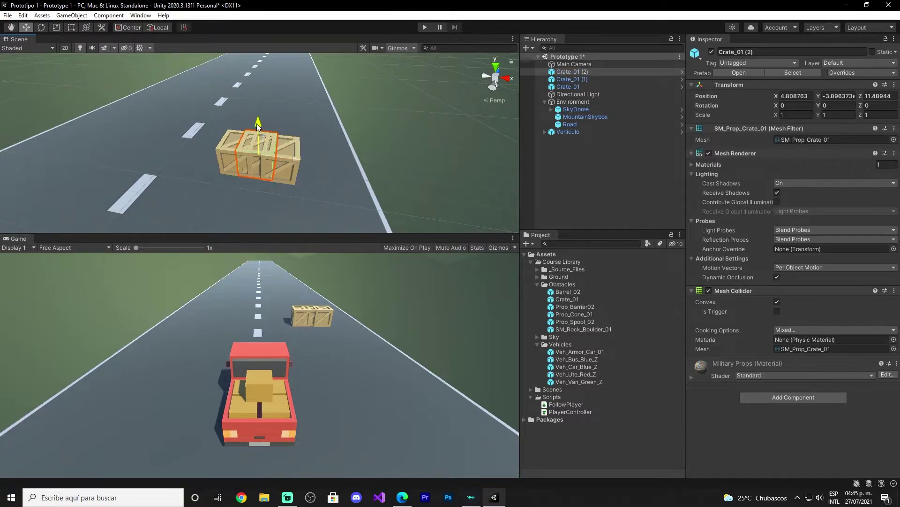
mouse_move(257, 123)
left_mouse_down()
mouse_move(249, 84)
mouse_move(185, 127)
mouse_move(875, 94)
left_mouse_up()
key("f")
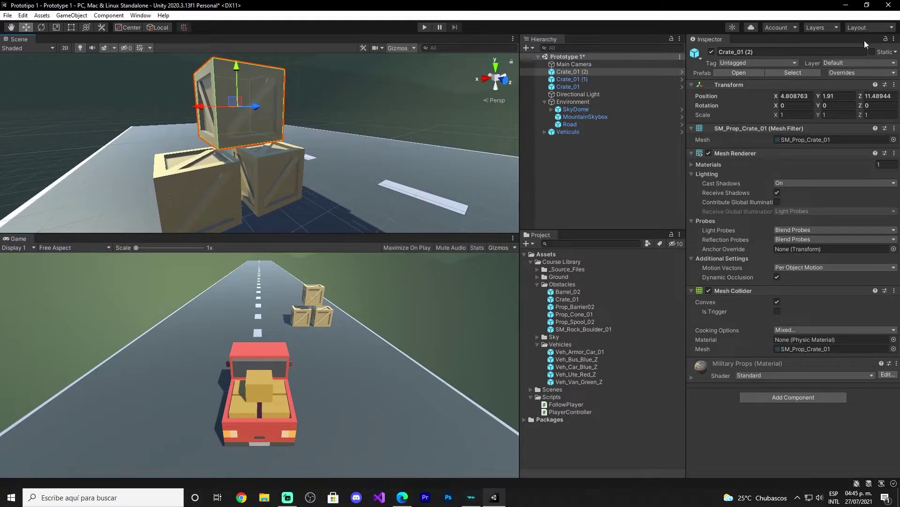
mouse_move(236, 66)
left_mouse_down()
mouse_move(236, 81)
mouse_move(549, 138)
left_mouse_up()
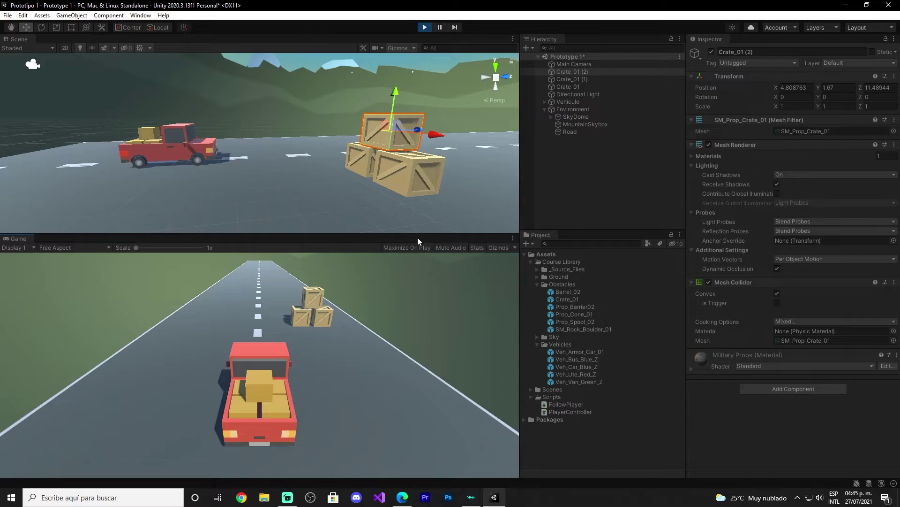
- Drive the truck with the arrow keys into the crates, then stop play mode
key("Left")
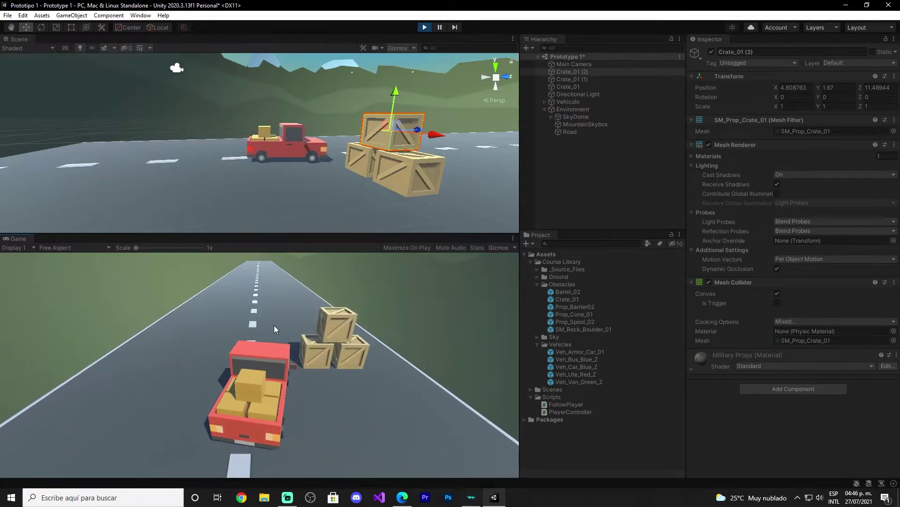
key("Right")
key("Right")
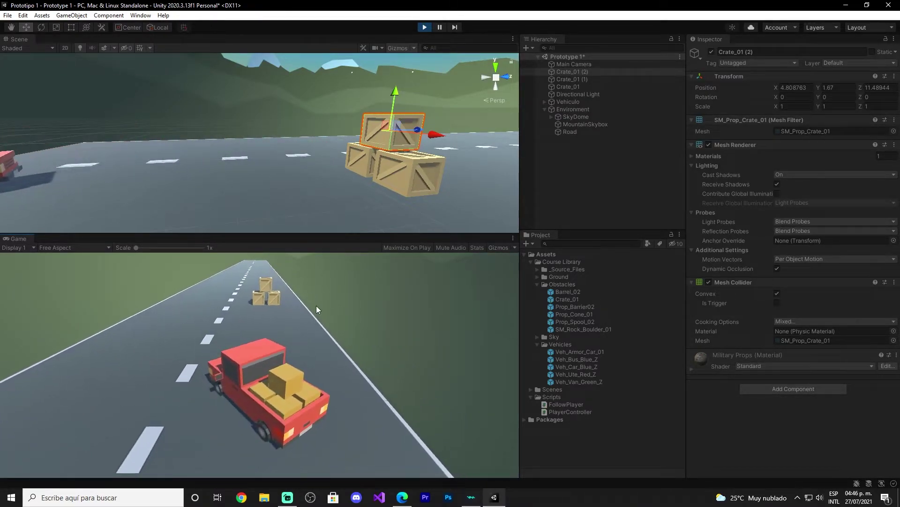
key("Left")
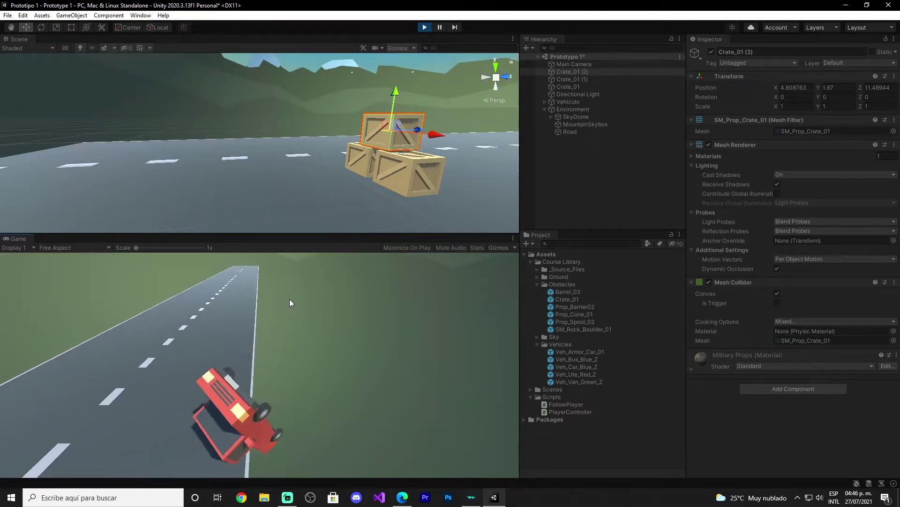
left_click(424, 27)
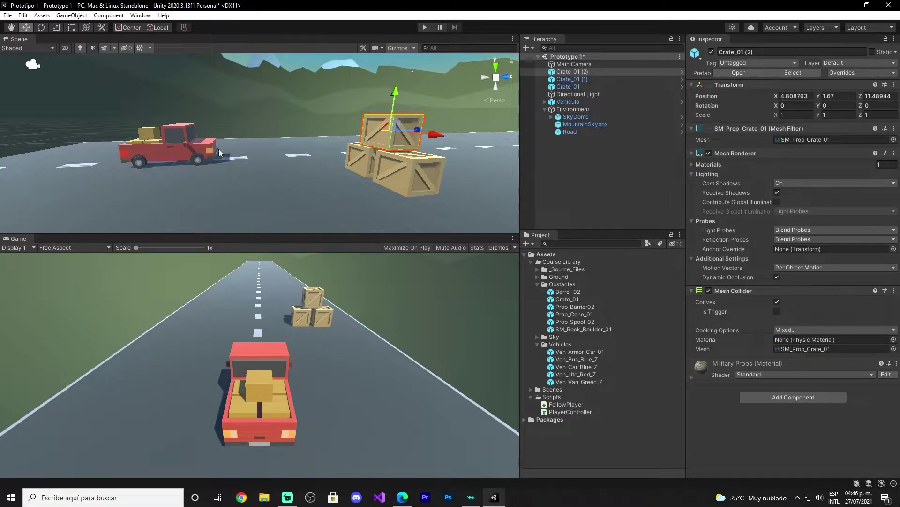
- Run a second play test, orbit toward the crate stack, then stop it
left_click(420, 29)
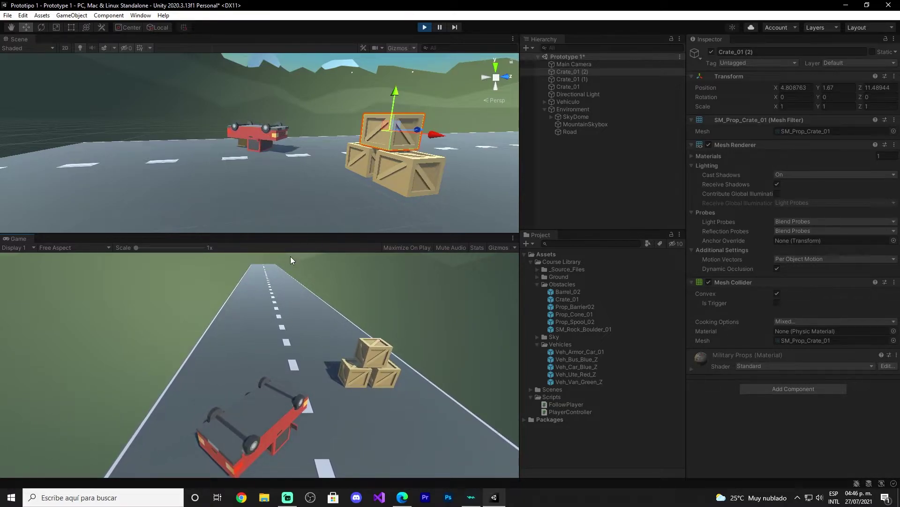
mouse_move(328, 187)
left_mouse_down("alt")
mouse_move(404, 169)
mouse_move(396, 168)
left_mouse_up("alt")
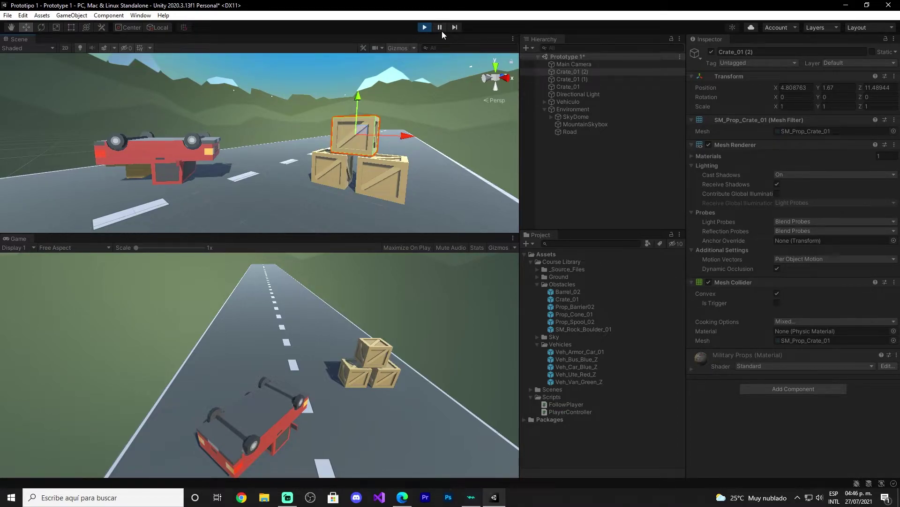
left_click(425, 26)
- Add a Rigidbody to the lower-left Crate_01 via a 'rigi' search and set its Mass to 10
left_click(587, 187)
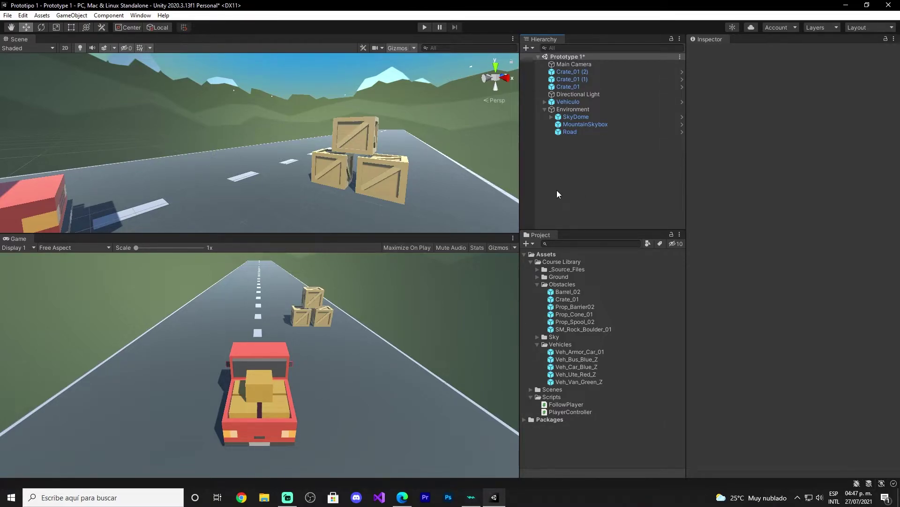
left_click(357, 150)
left_click(355, 132)
left_click(384, 182)
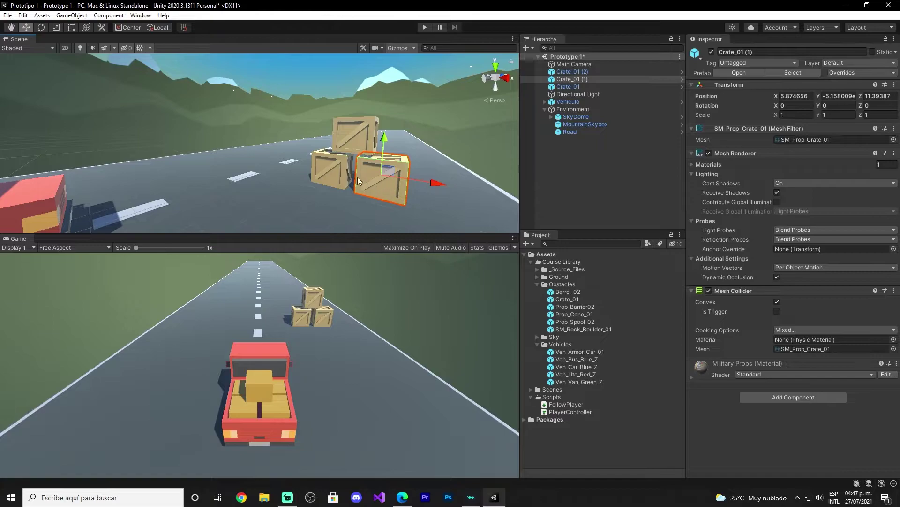
left_click(568, 86)
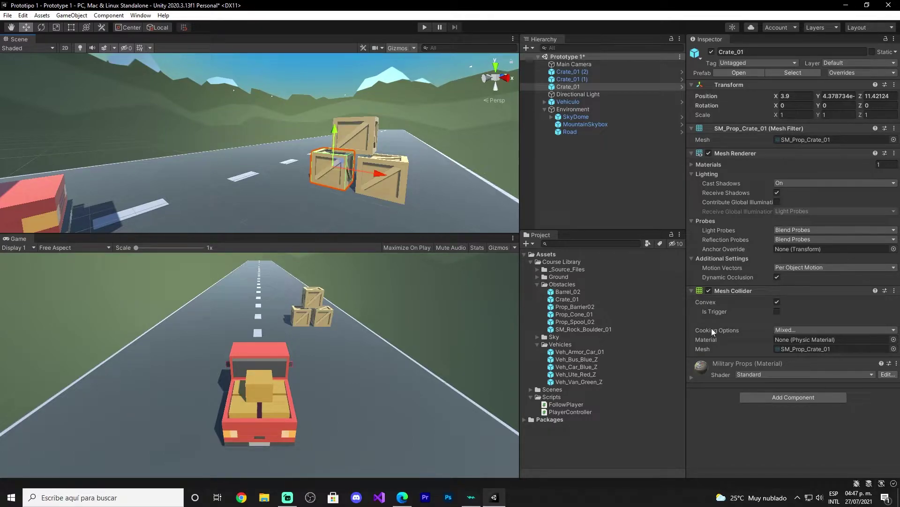
left_click(761, 397)
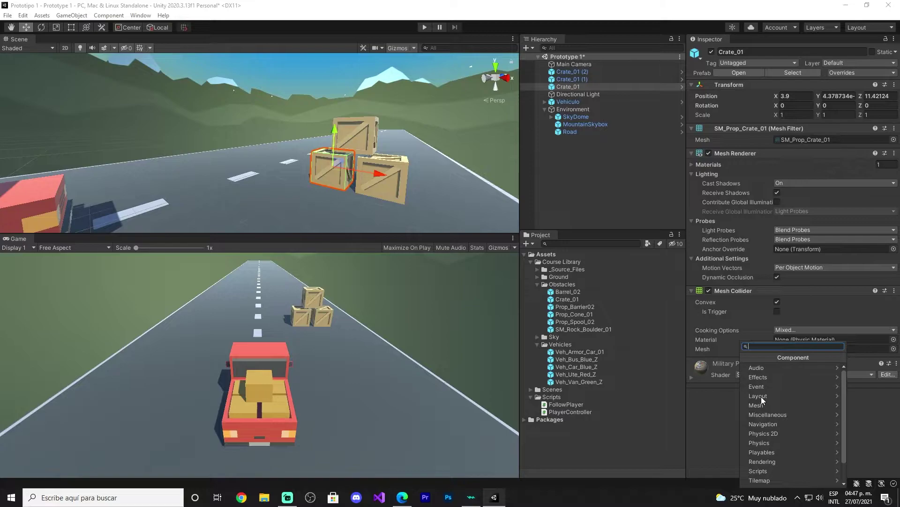
type("rigi")
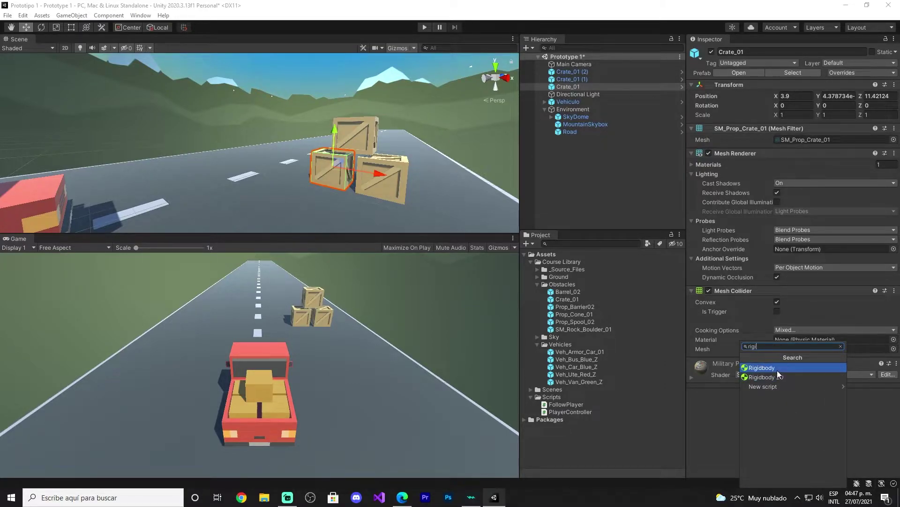
left_click(777, 370)
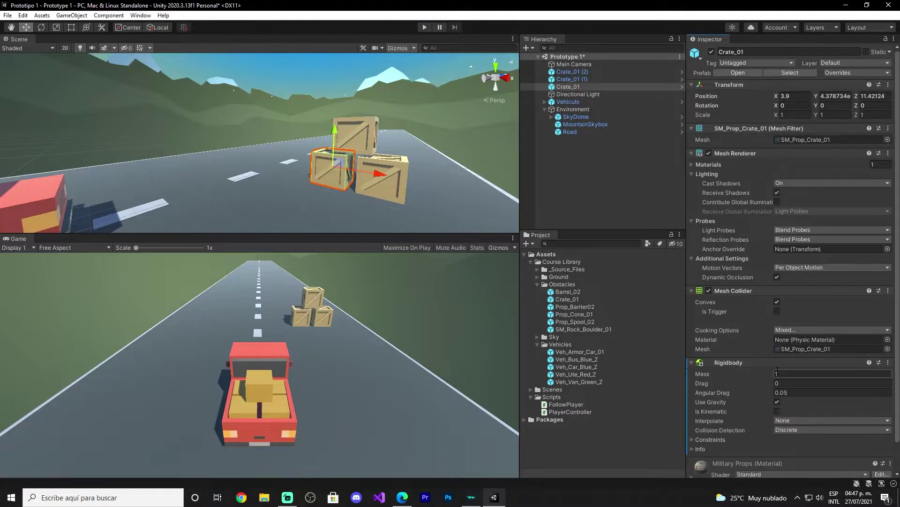
scroll(776, 370, "down", 1)
left_click(786, 346)
double_click(785, 343)
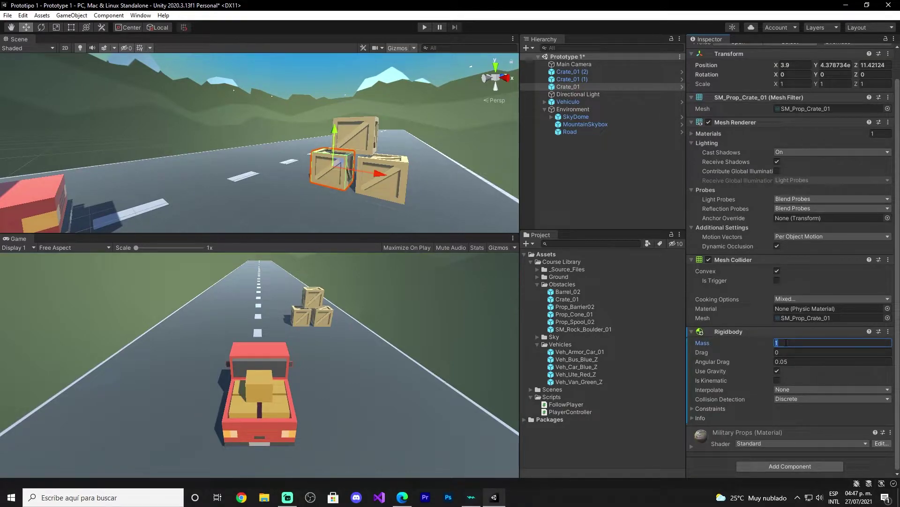
type("10")
- Add Rigidbodies to the top crate Crate_01 (2) and Crate_01 (1), then select the Road
left_click(354, 126)
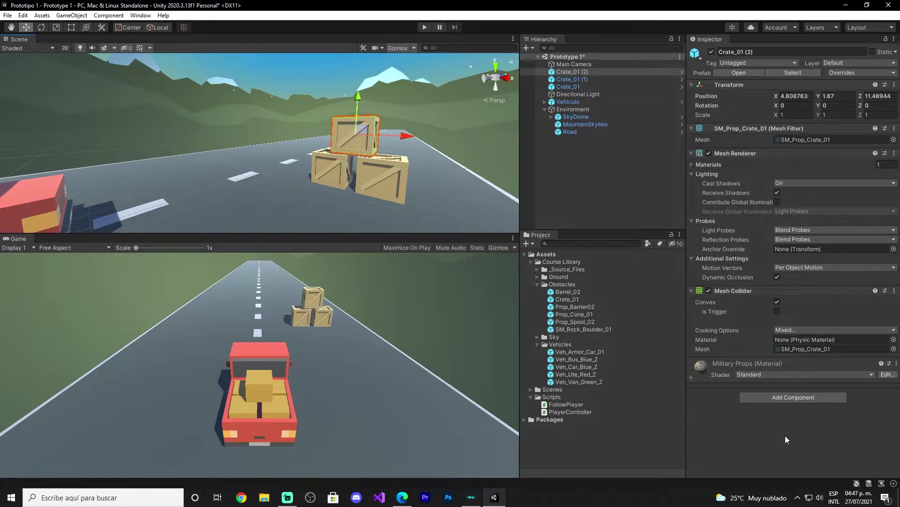
left_click(789, 398)
left_click(768, 367)
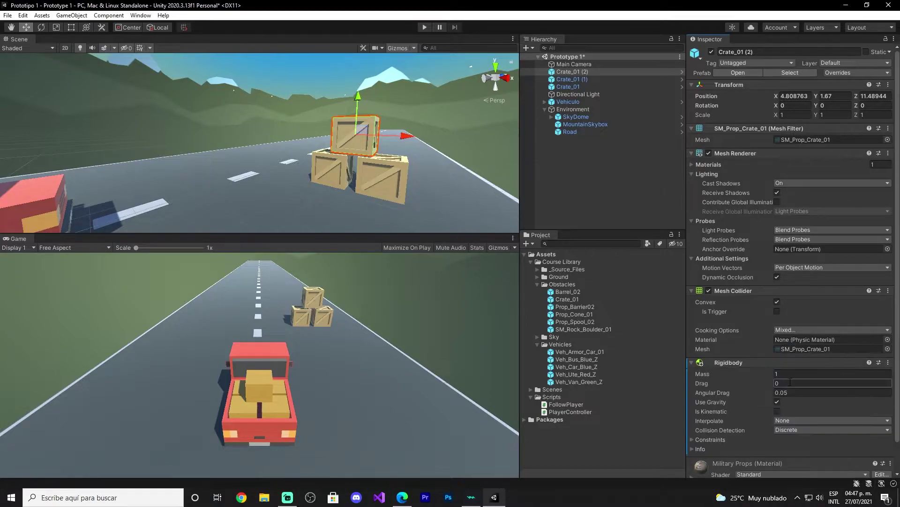
left_click(789, 373)
type("0")
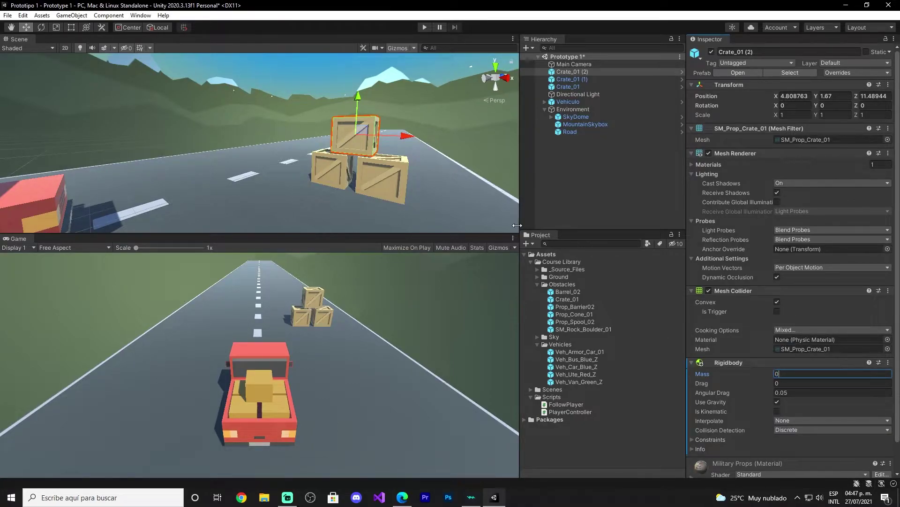
left_click(396, 171)
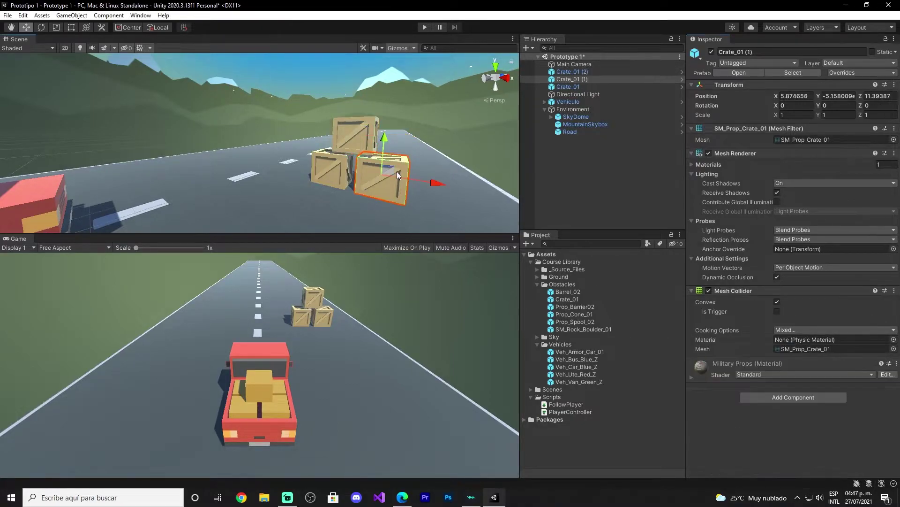
left_click(770, 398)
left_click(767, 368)
left_click(786, 375)
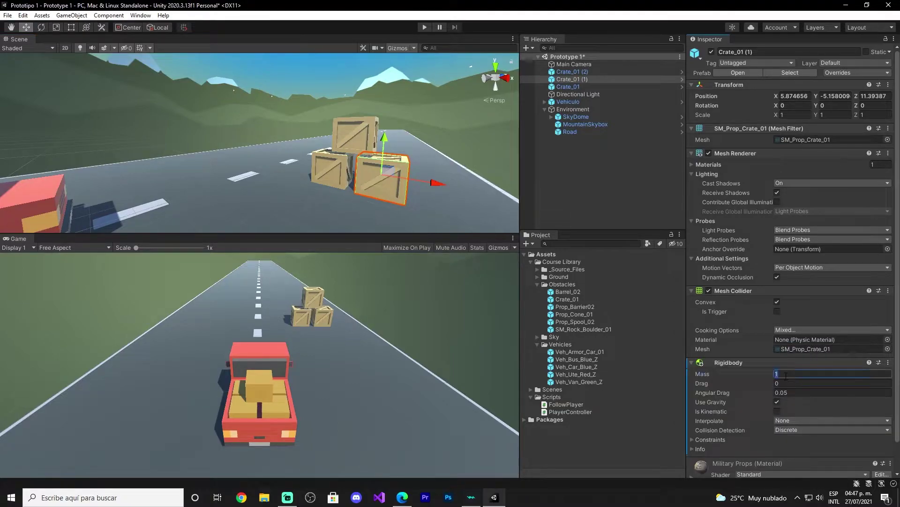
left_click(438, 222)
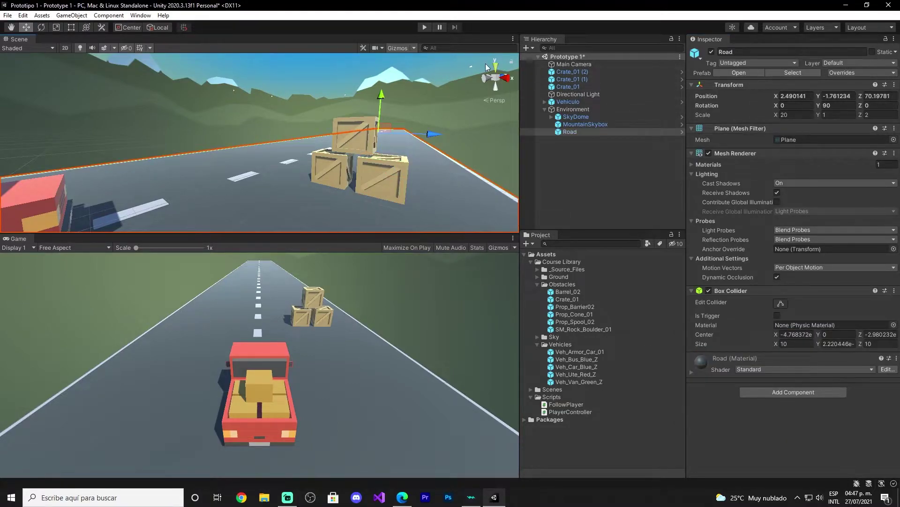
- Briefly run play mode, stop it, and orbit the Scene view around the crates
left_click(425, 28)
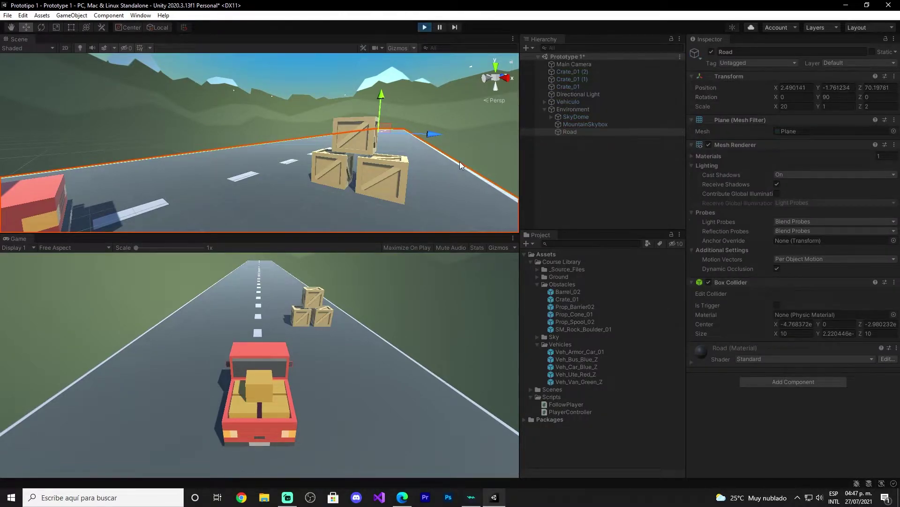
right_click_drag(393, 155, 413, 172)
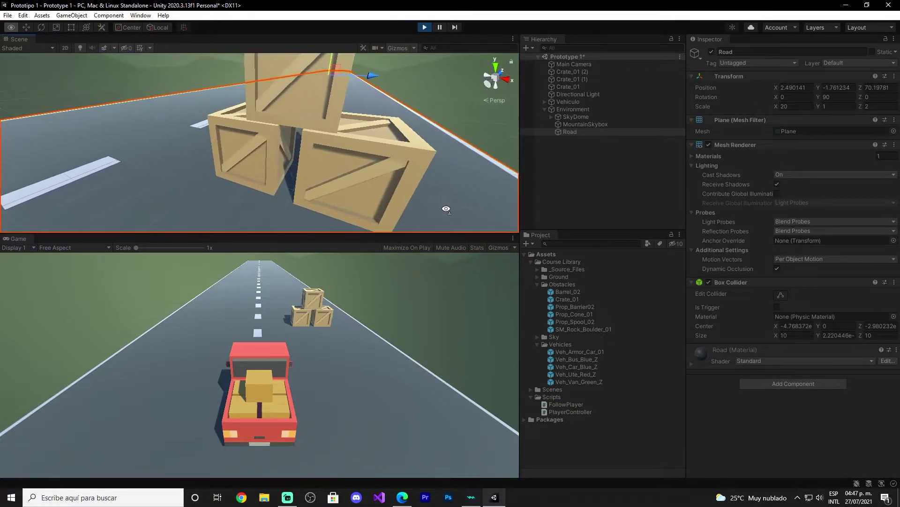
right_click_drag(412, 172, 414, 53)
left_click(425, 27)
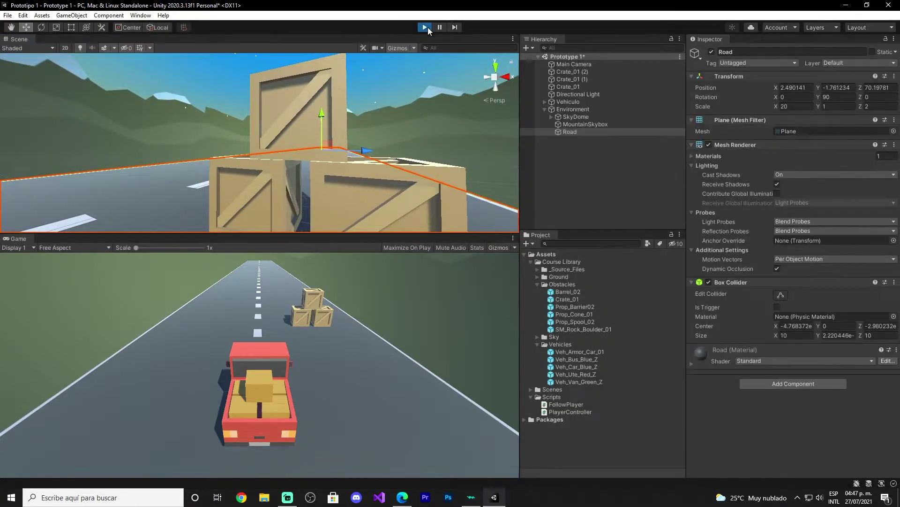
right_click_drag(417, 113, 423, 161)
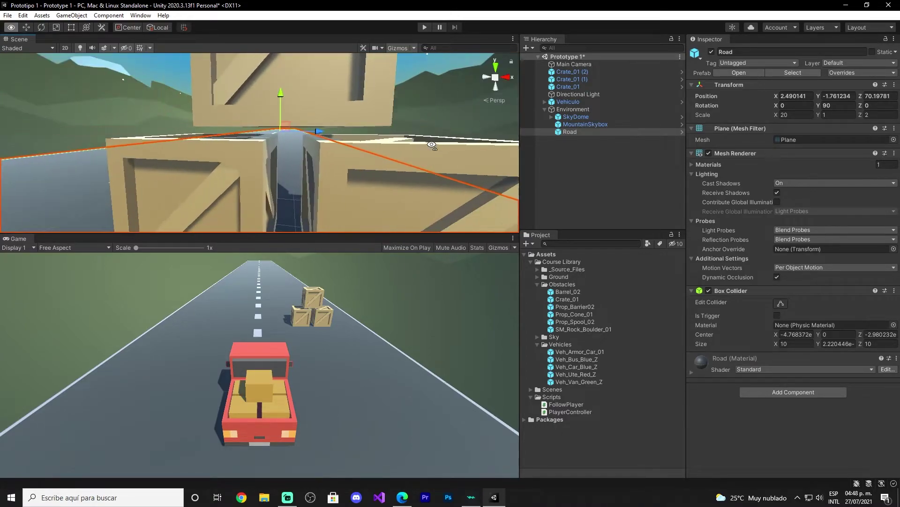
right_click_drag(423, 161, 143, 136)
- Click through the skybox and stacked crates, ending on Crate_01 (2), then start play mode
left_click(143, 136)
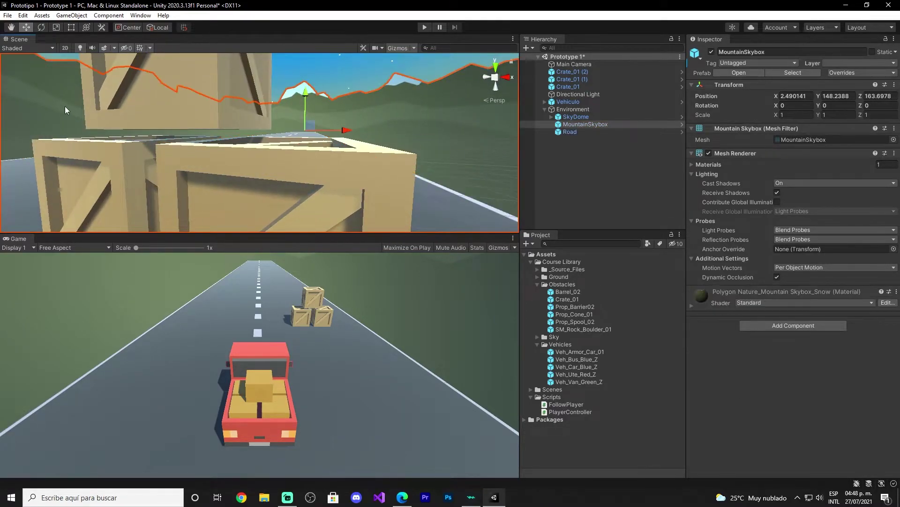
left_click(299, 60)
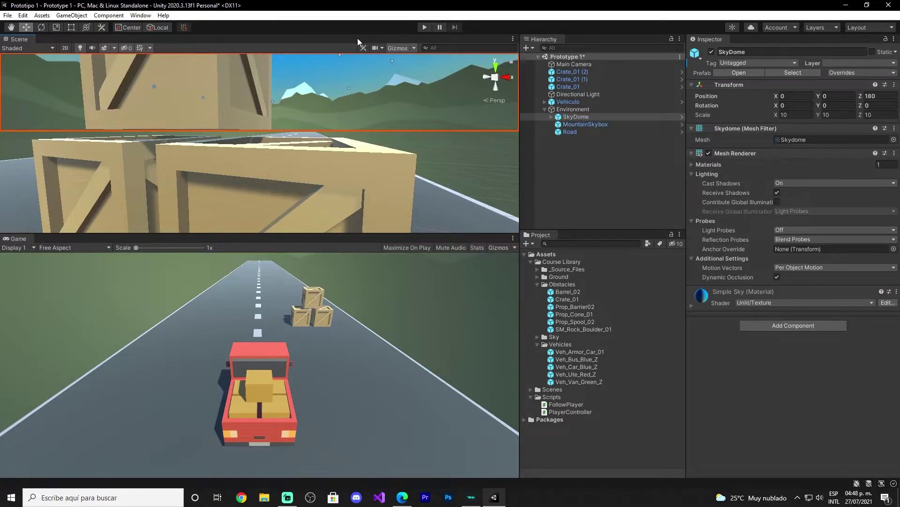
left_click(460, 147)
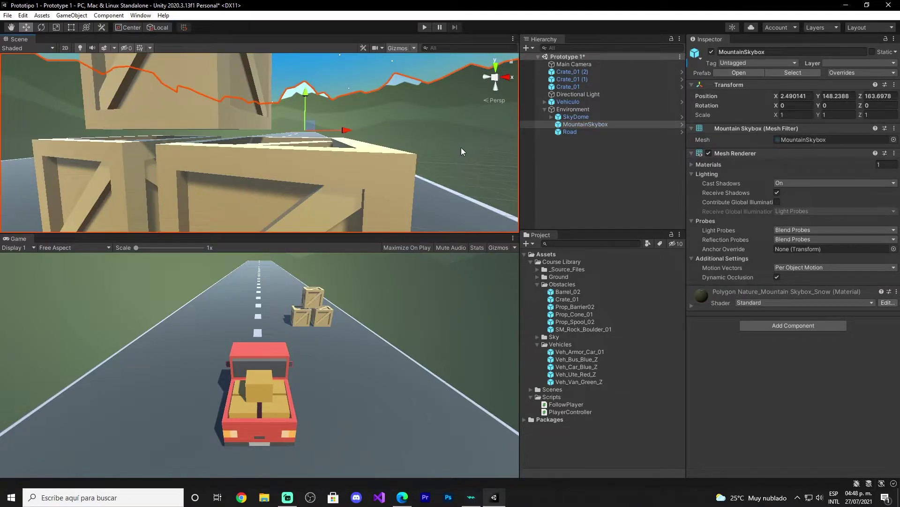
left_click_drag(349, 143, 241, 112, "alt")
left_click(252, 106)
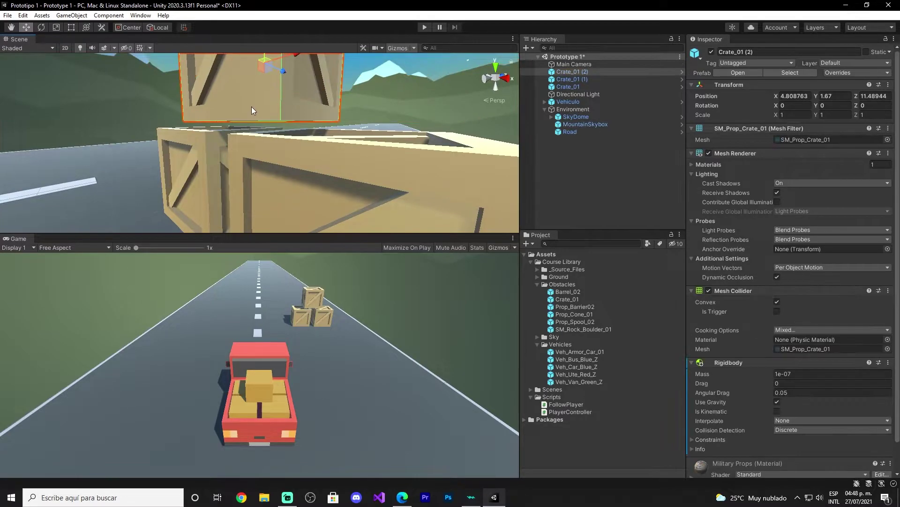
left_click(231, 137)
left_click(208, 159)
left_click(268, 165)
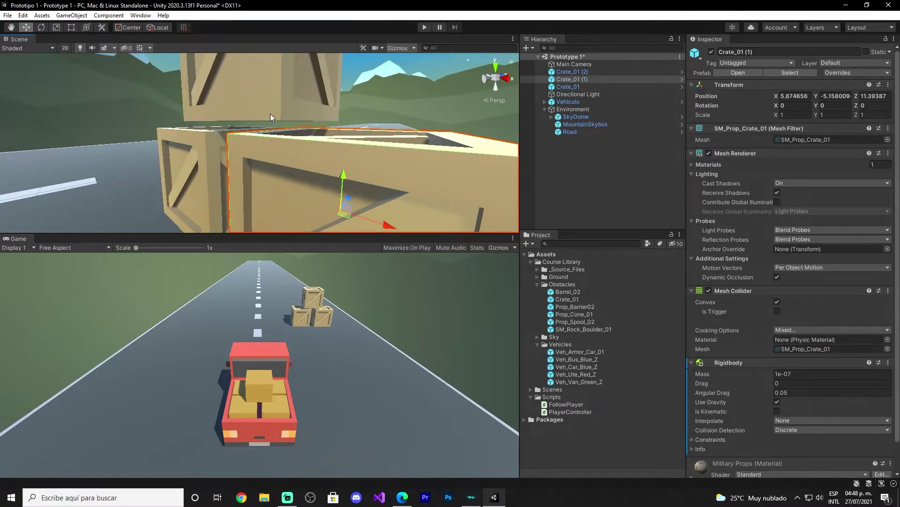
left_click(270, 114)
left_click_drag(330, 145, 444, 143, "alt")
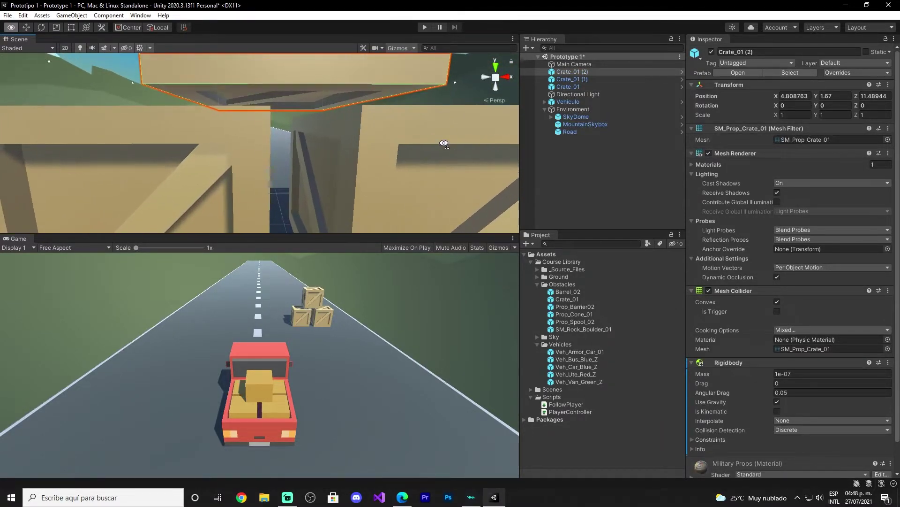
scroll(443, 143, "up", 2)
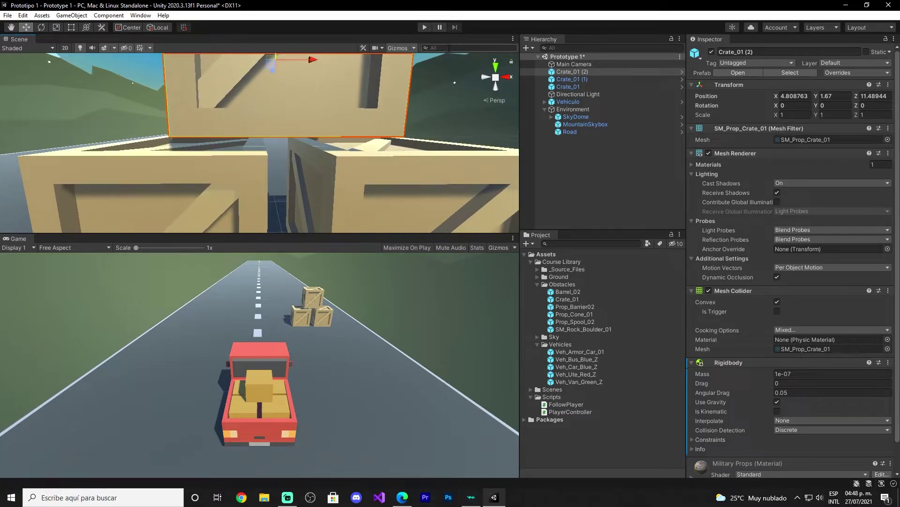
left_click(424, 28)
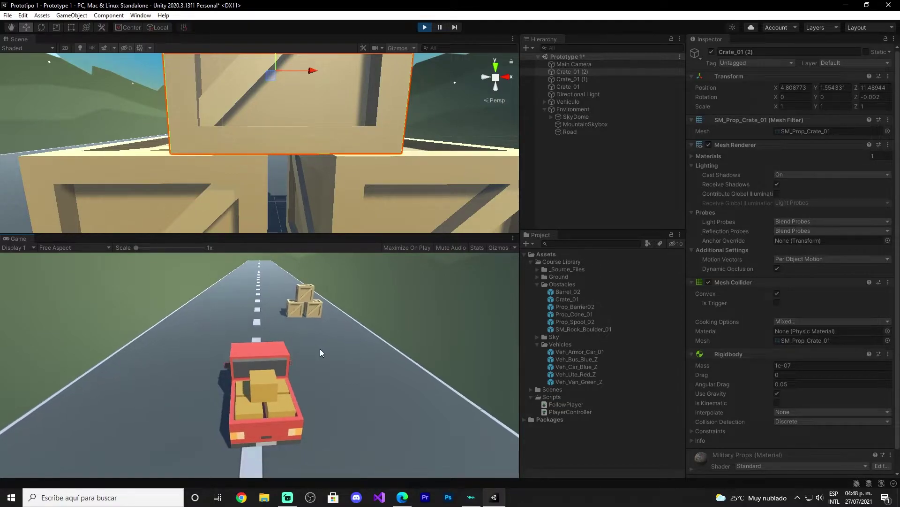
- Steer the truck toward the crates, stop play mode, then select the top crate and pull back
key("Left")
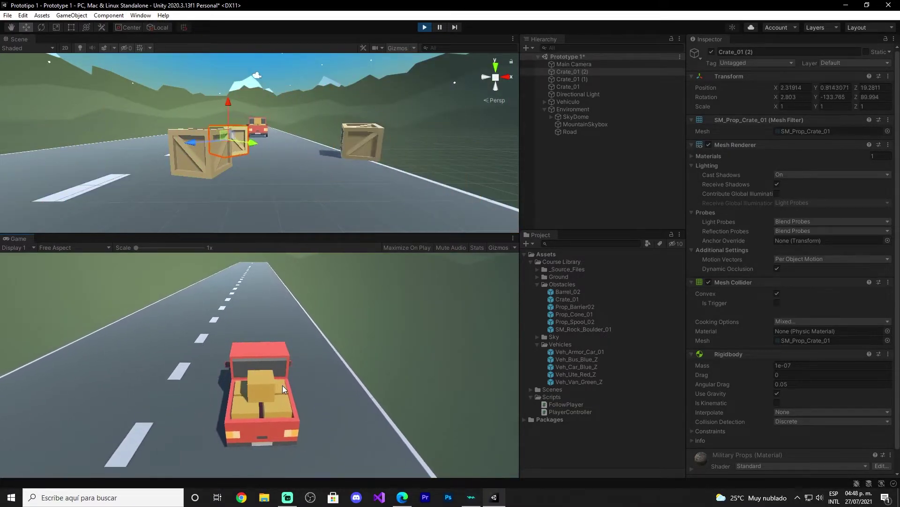
left_click(425, 28)
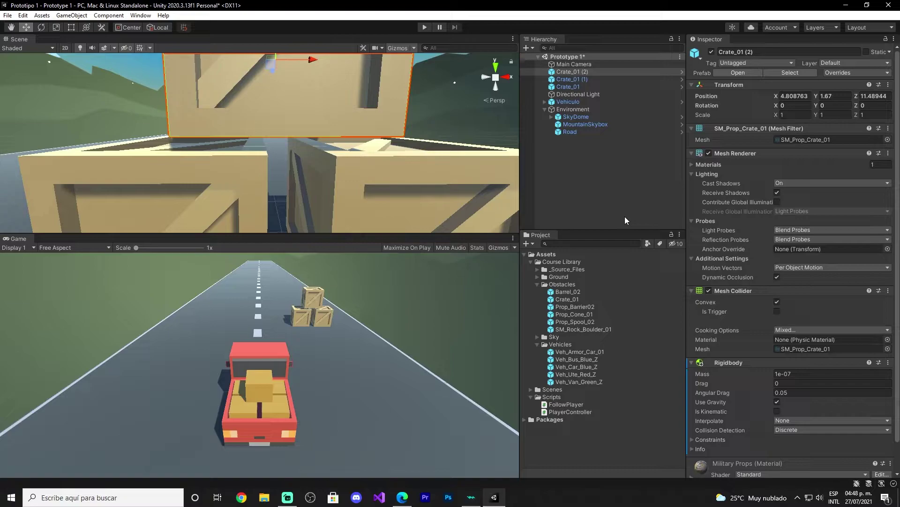
right_click(584, 175)
left_click(565, 162)
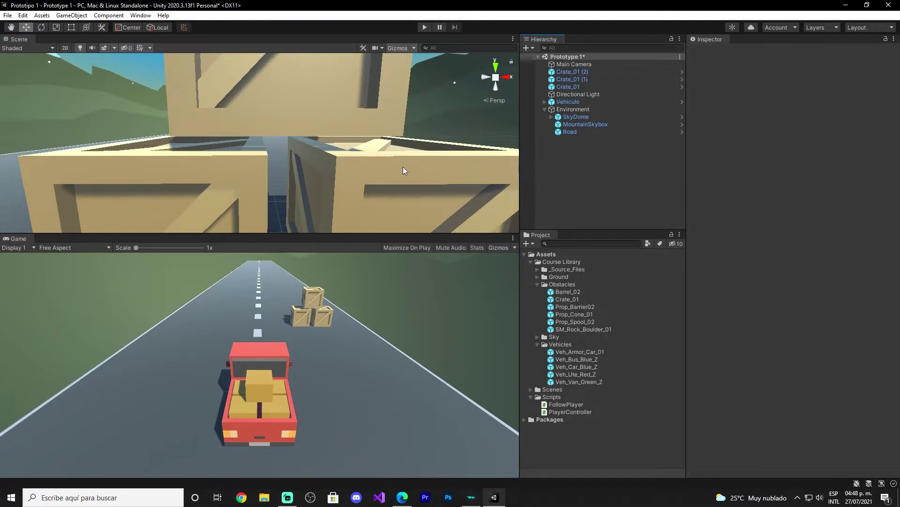
left_click(323, 97)
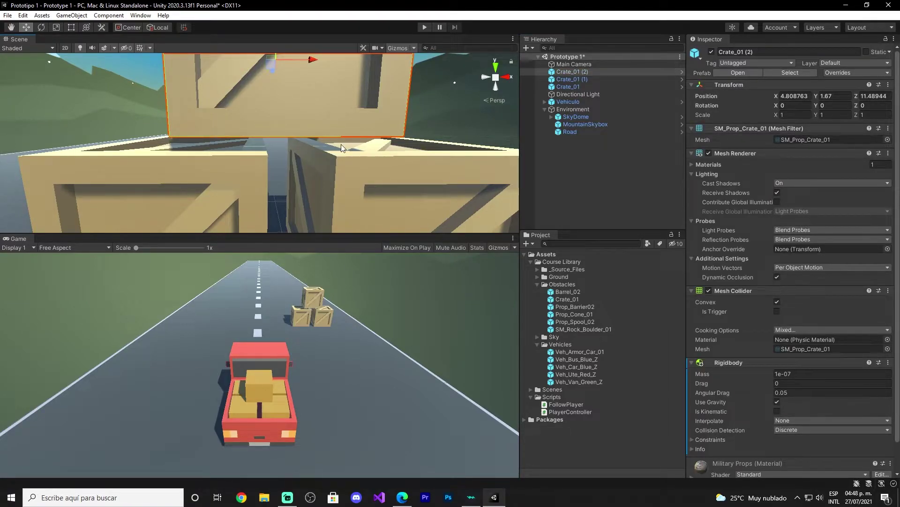
mouse_move(341, 144)
right_mouse_down()
mouse_move(289, 157)
mouse_move(323, 153)
right_mouse_up()
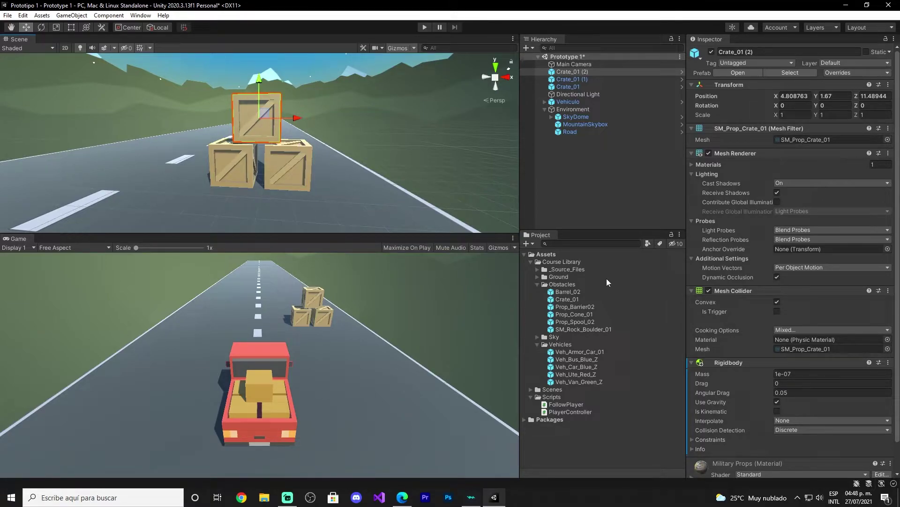
- Place another Crate_01 in the scene, add a Rigidbody, and set its mass
left_click_drag(570, 292, 328, 175)
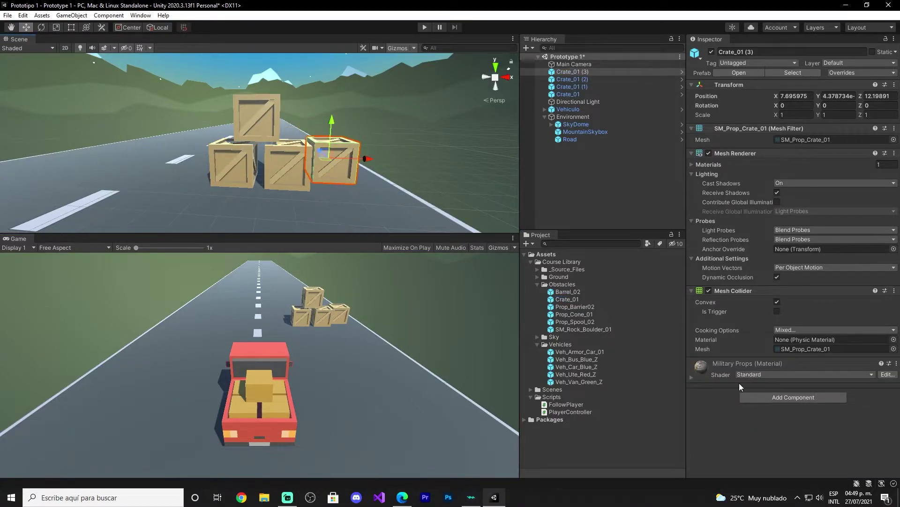
left_click(761, 396)
left_click(764, 373)
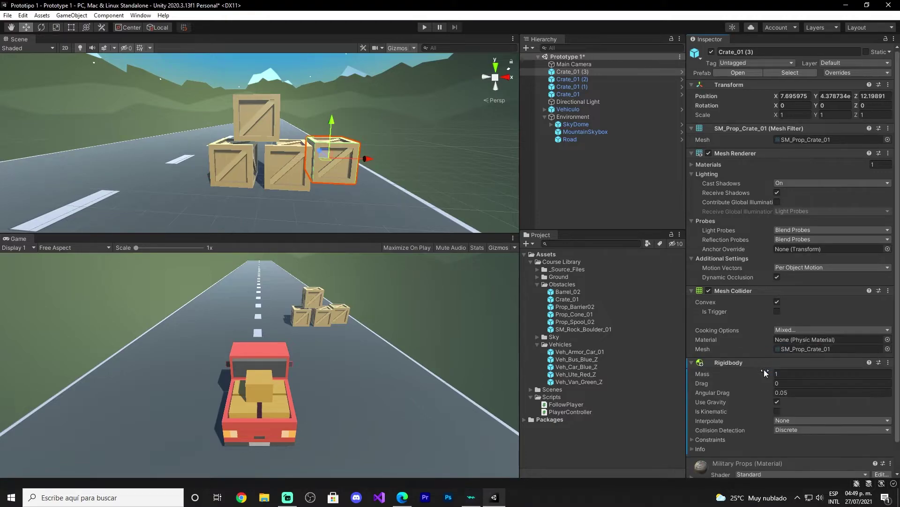
left_click(786, 374)
left_click(614, 199)
- Delete Crate_01 (3) and the three remaining crate instances one by one
left_click(351, 162)
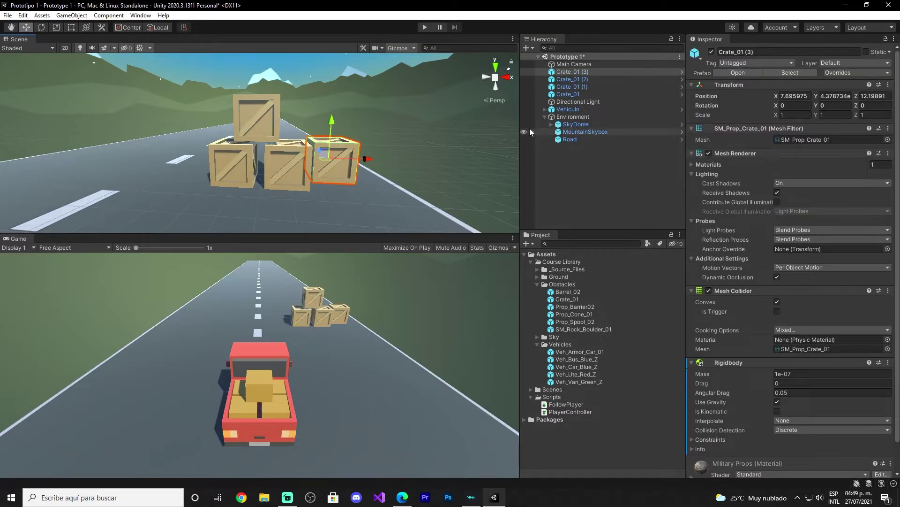
key("Delete")
left_click(571, 73)
key("Delete")
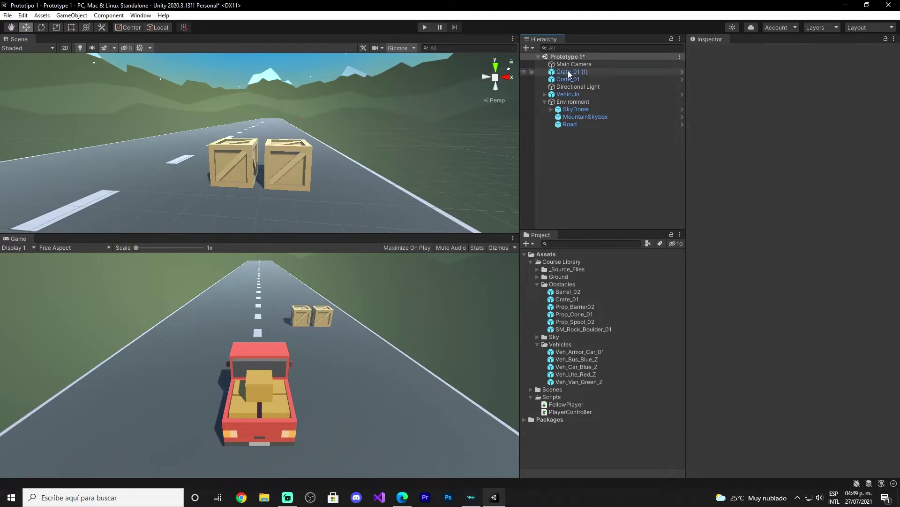
left_click(570, 73)
key("Delete")
left_click(570, 72)
key("Delete")
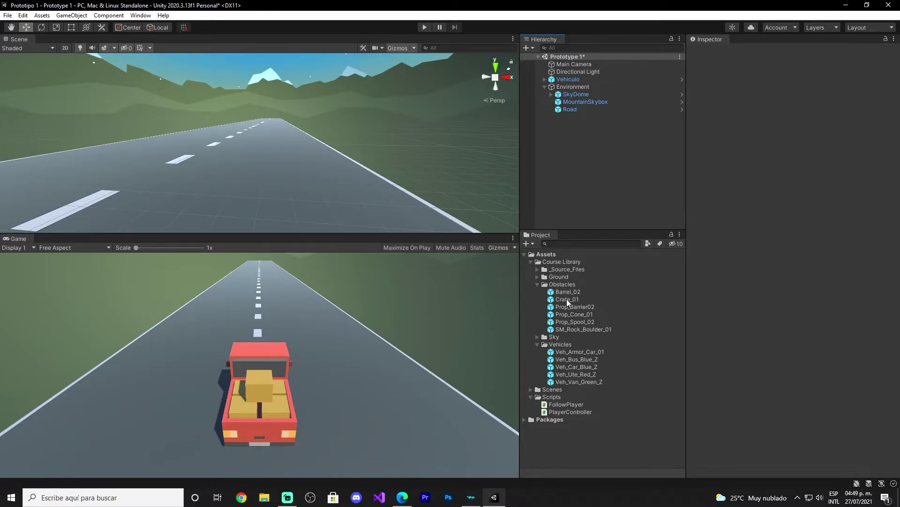
- Drop a Crate_01 on the road ahead of the truck with a Rigidbody of mass 10
left_click_drag(567, 299, 248, 187)
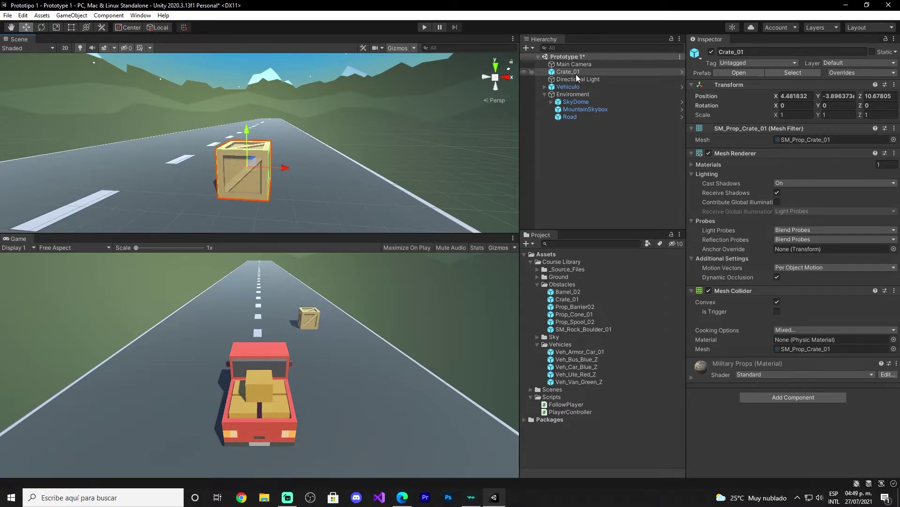
left_click(781, 396)
left_click(758, 368)
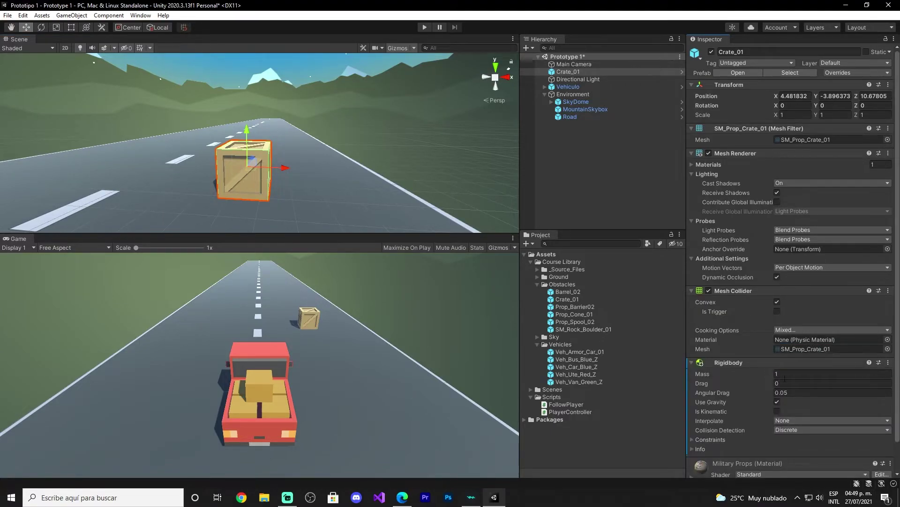
left_click(785, 375)
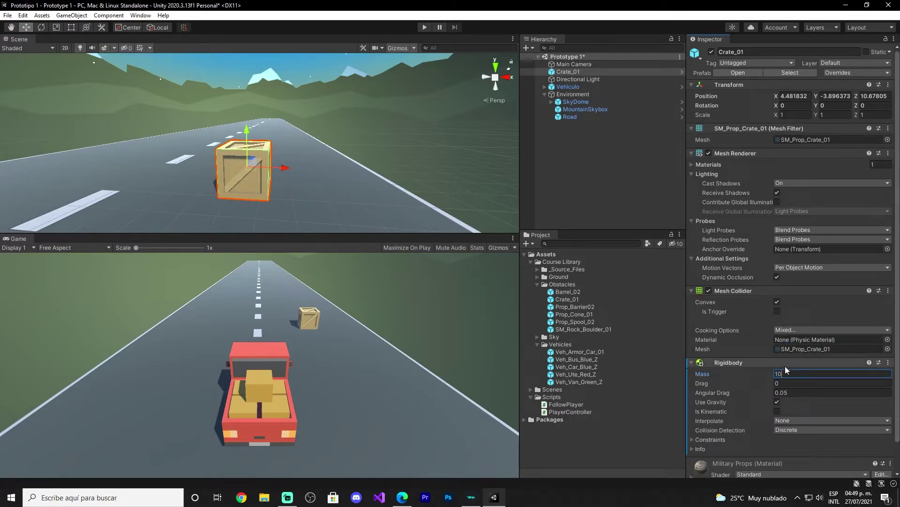
left_click(622, 196)
left_click(233, 169)
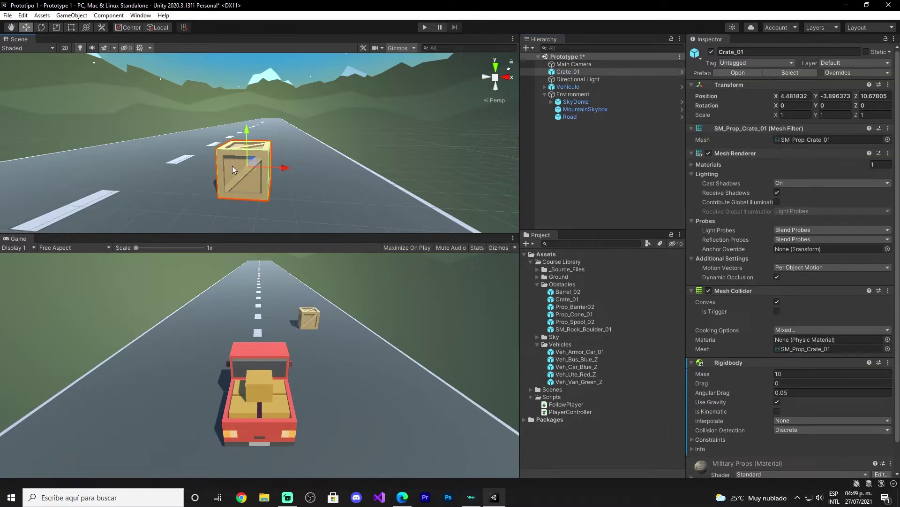
left_click(424, 28)
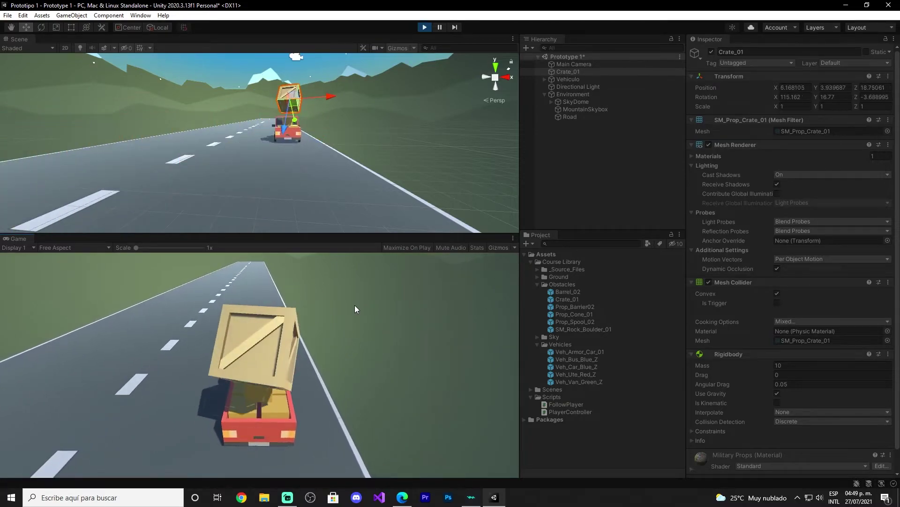
left_click(424, 27)
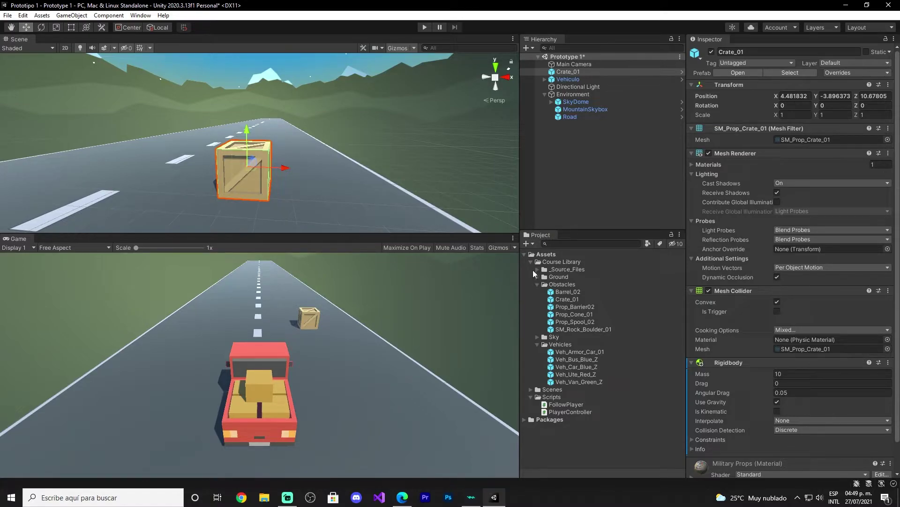
- Collapse the Obstacles, Vehicles, Scripts and Course Library folders and select Assets
left_click(538, 285)
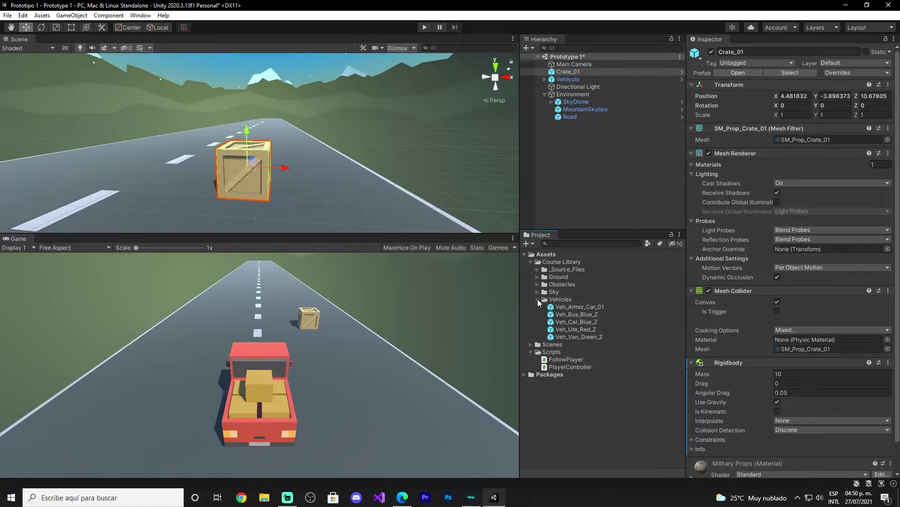
left_click(537, 299)
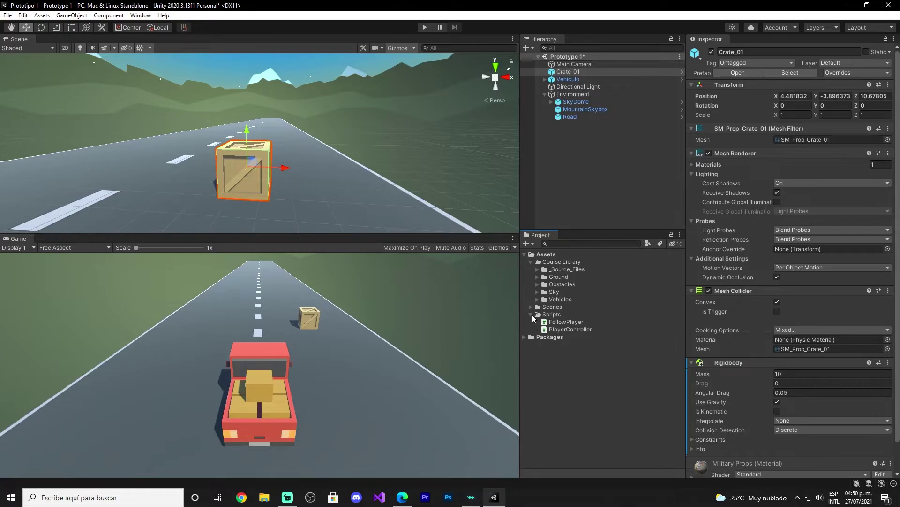
left_click(531, 314)
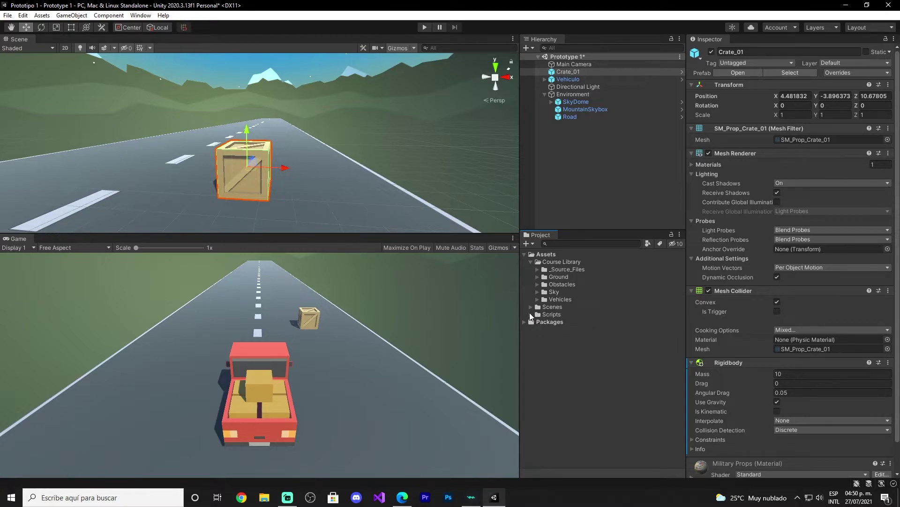
left_click(531, 262)
left_click(544, 254)
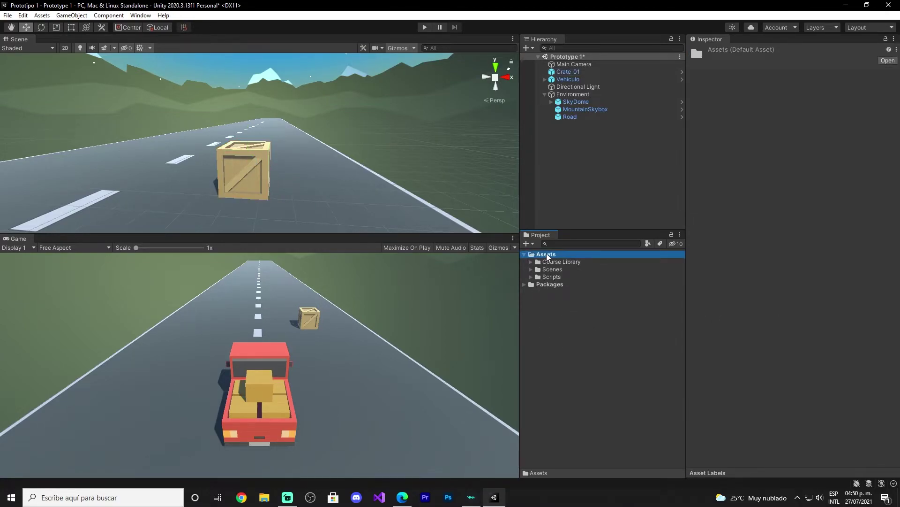
- Create a new folder under Assets named Prefabs
right_click(547, 253)
mouse_move(581, 7)
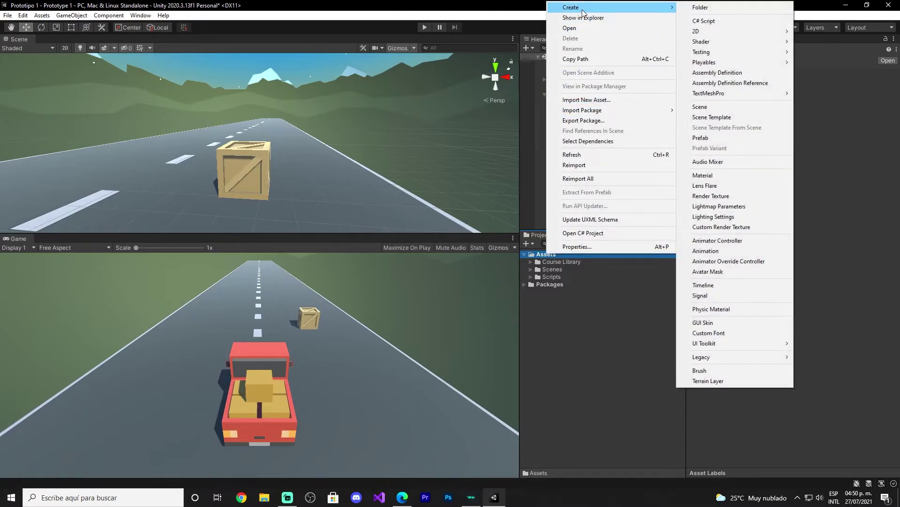
left_click(715, 8)
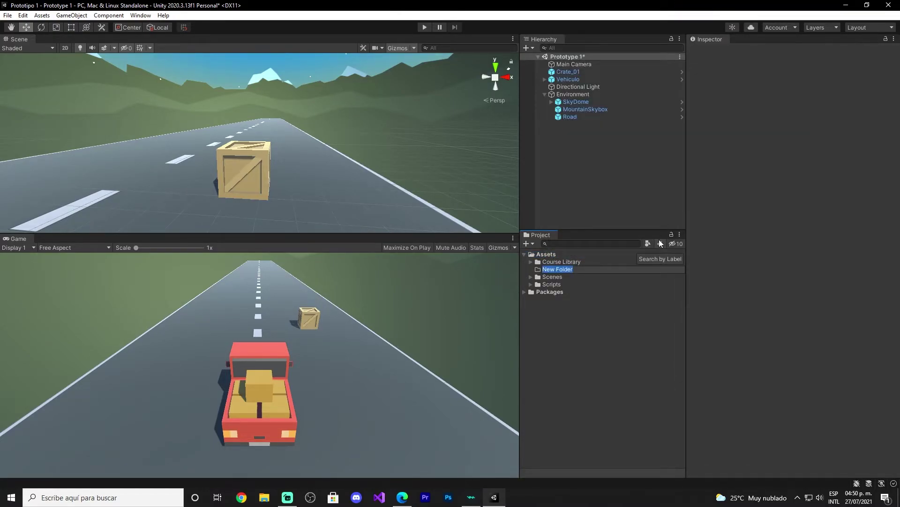
type("P")
type("reg")
key("BackSpace")
type("fa")
type("bs")
key("Return")
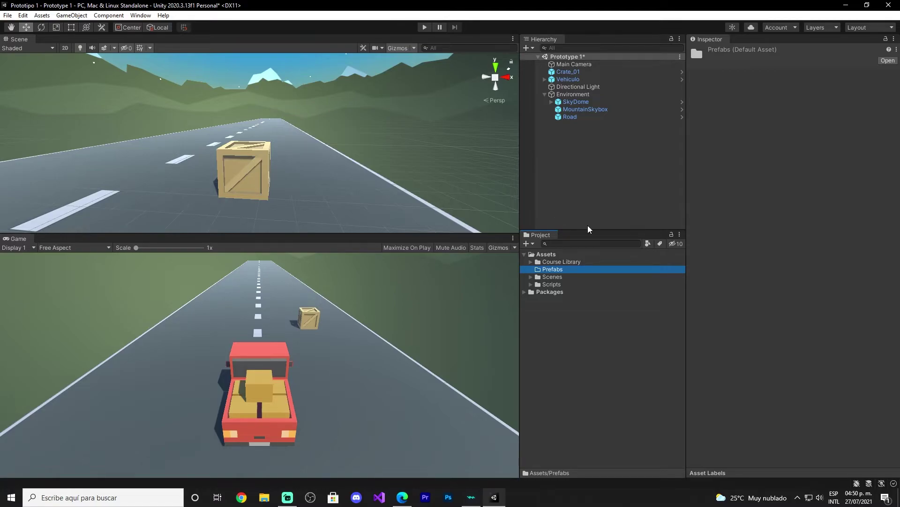
- Drag Crate_01 from the Hierarchy onto Prefabs and save it as an Original Prefab
left_click(569, 73)
left_click_drag(562, 74, 547, 269)
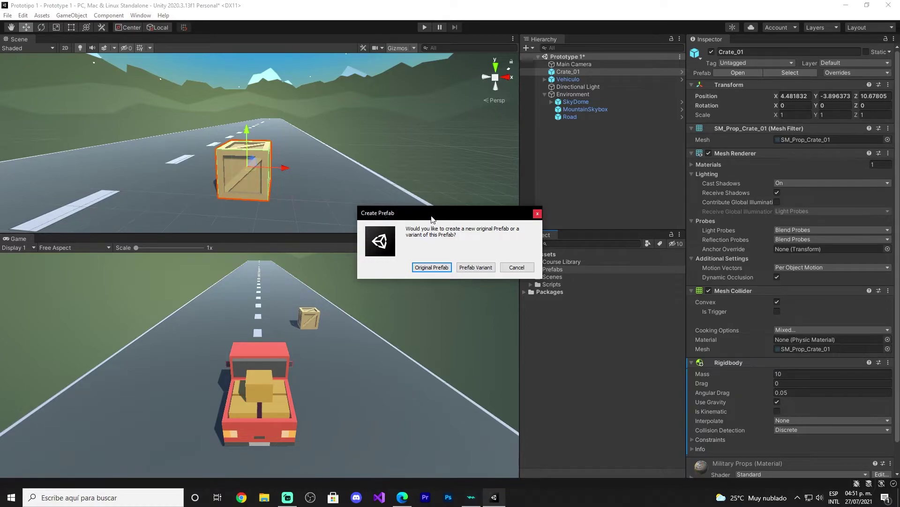
left_click_drag(432, 218, 397, 213)
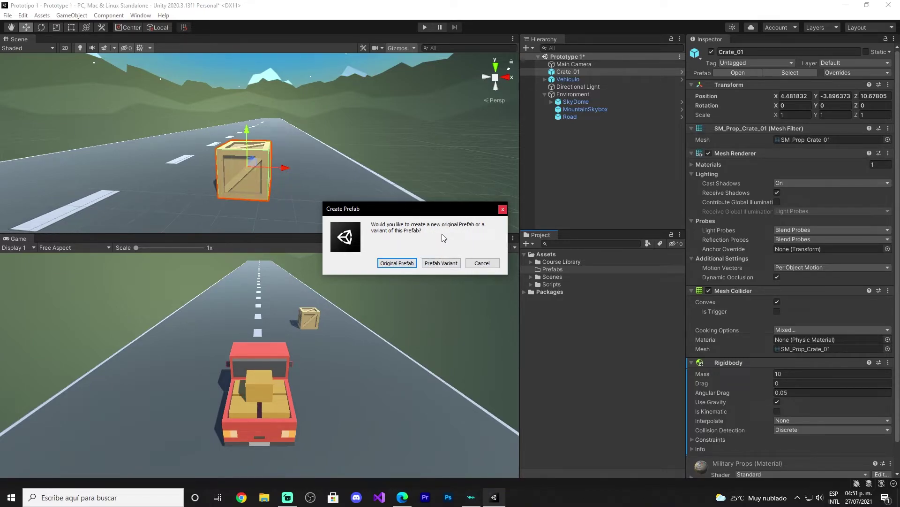
left_click(396, 263)
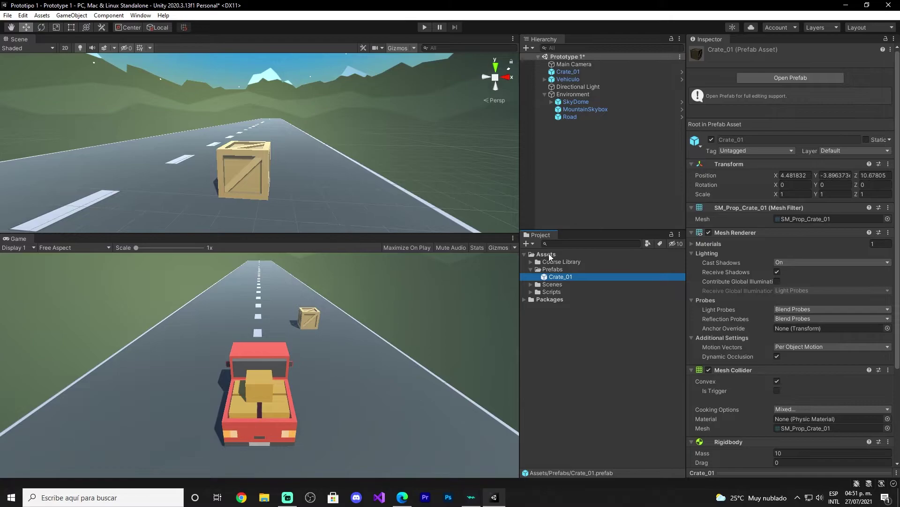
left_click(531, 262)
left_click(539, 284)
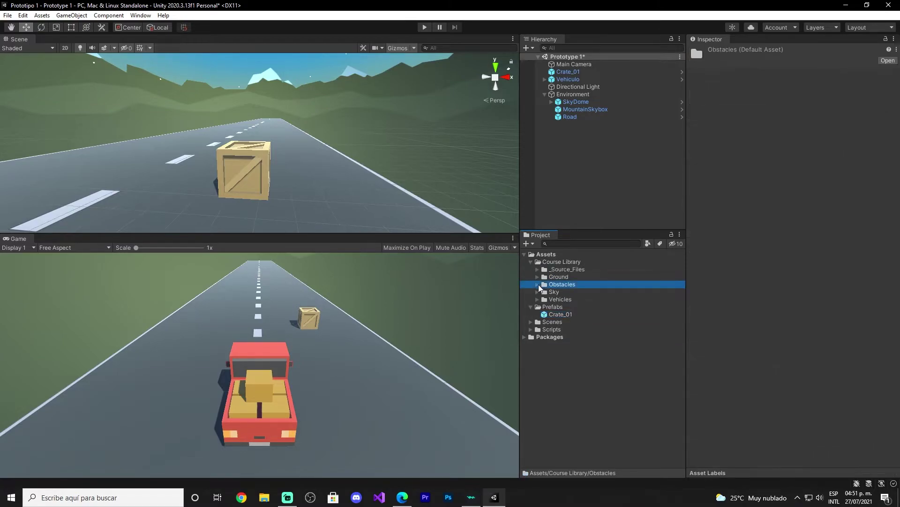
left_click(538, 285)
left_click(574, 300)
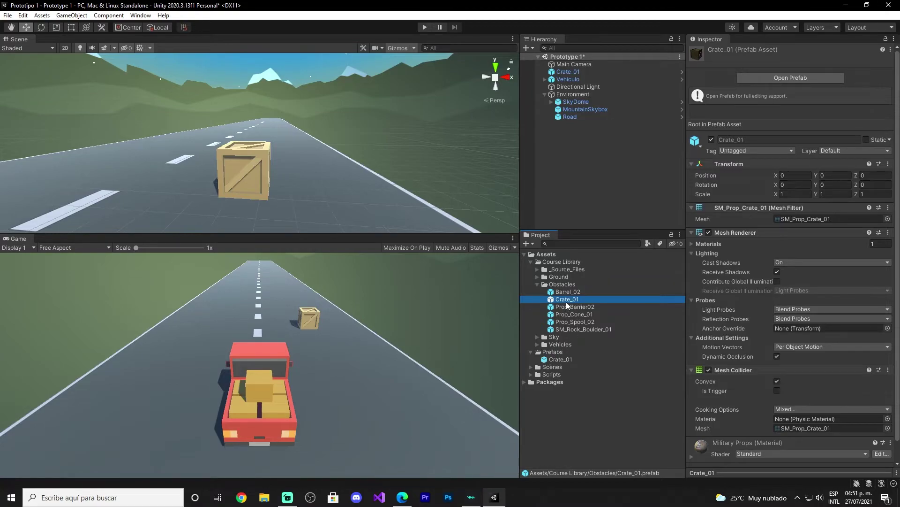
left_click(538, 284)
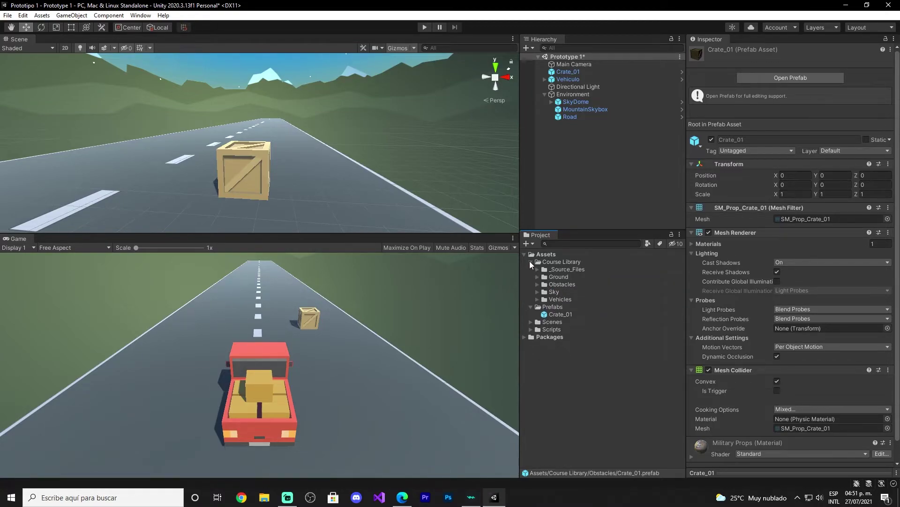
left_click(550, 315)
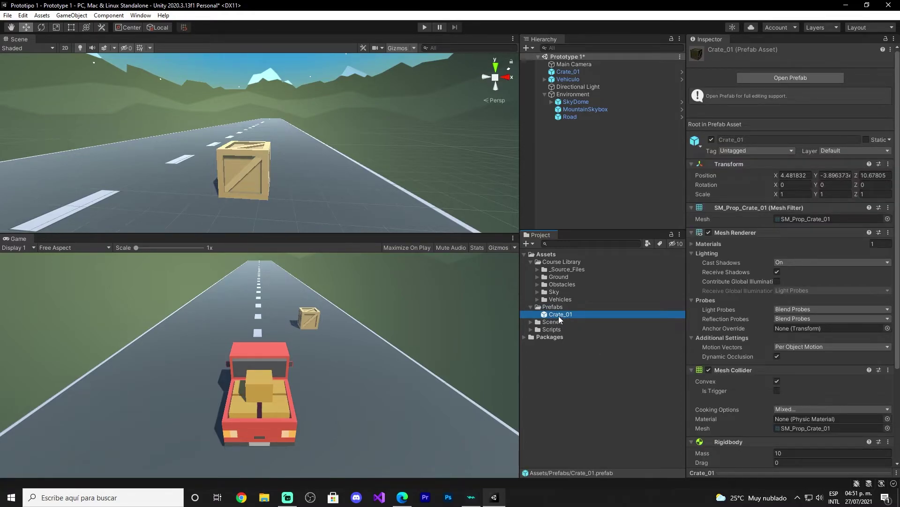
left_click(531, 262)
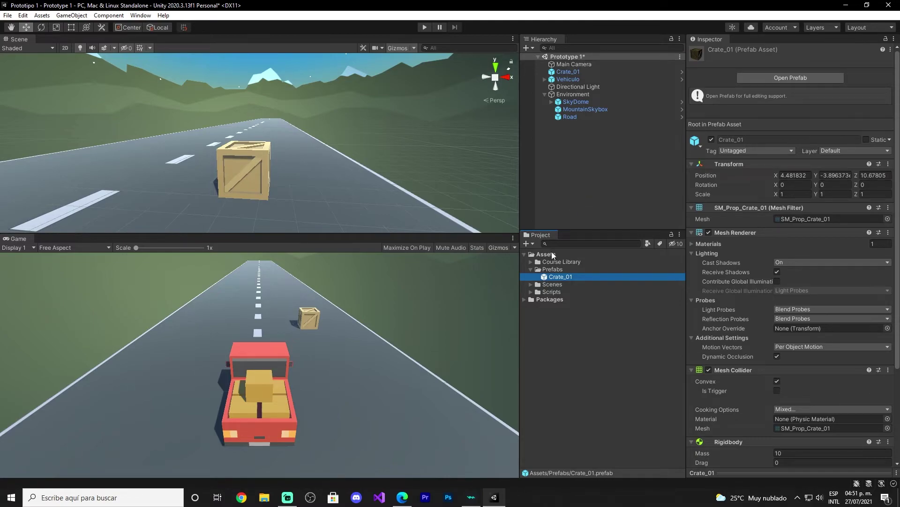
left_click(531, 261)
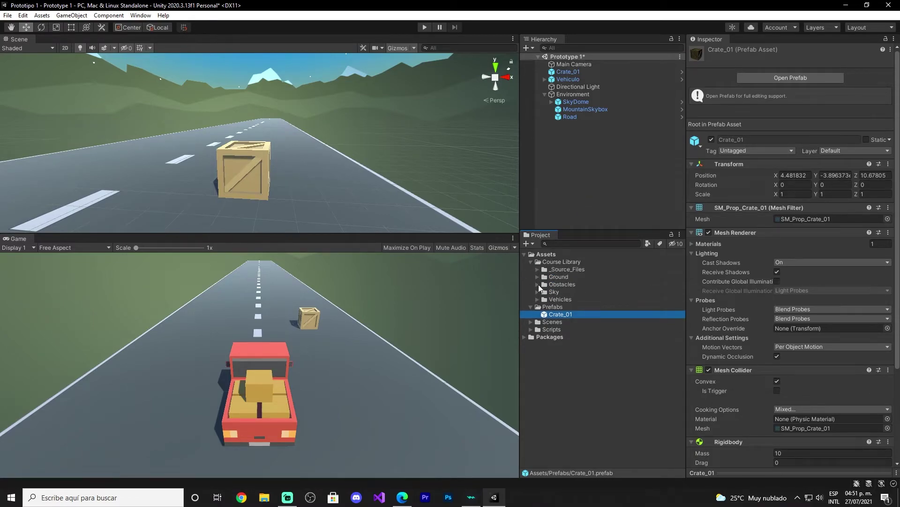
left_click(538, 284)
left_click(570, 300)
scroll(745, 302, "down", 1)
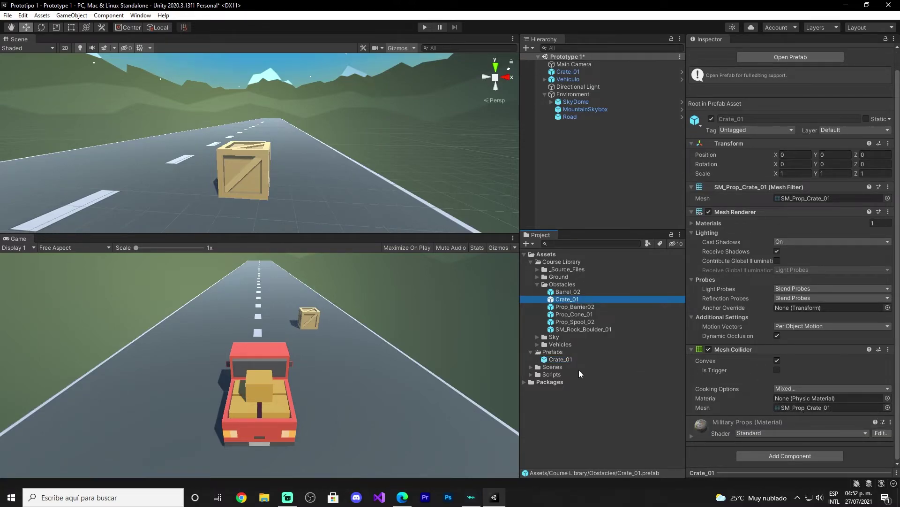
left_click(556, 359)
scroll(765, 394, "down", 5)
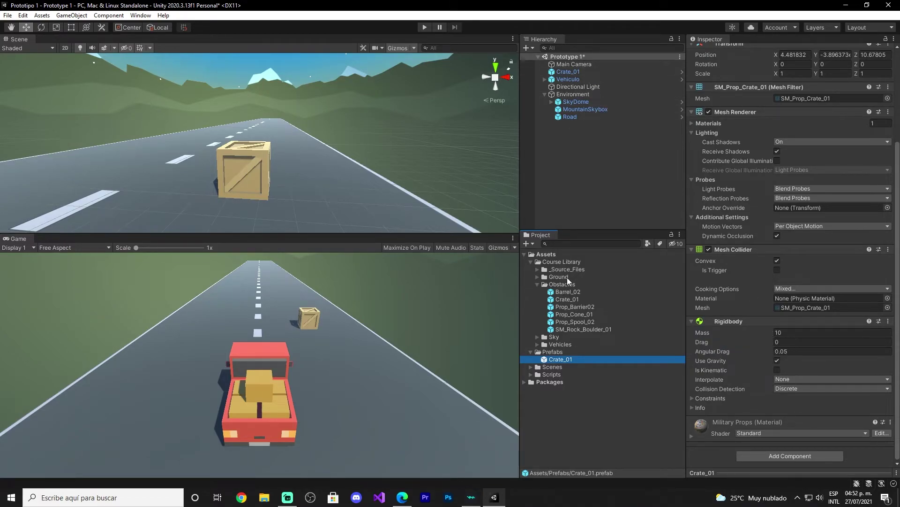
left_click(571, 293)
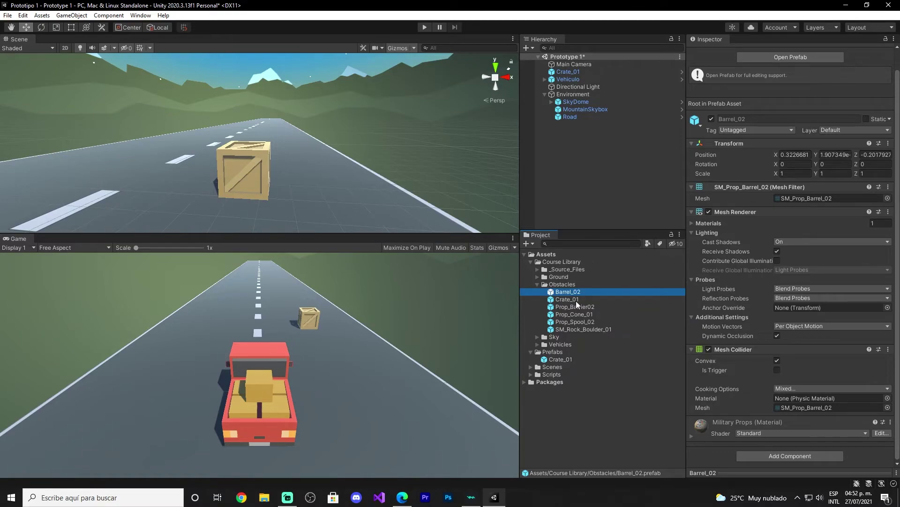
left_click(561, 360)
left_click(541, 283)
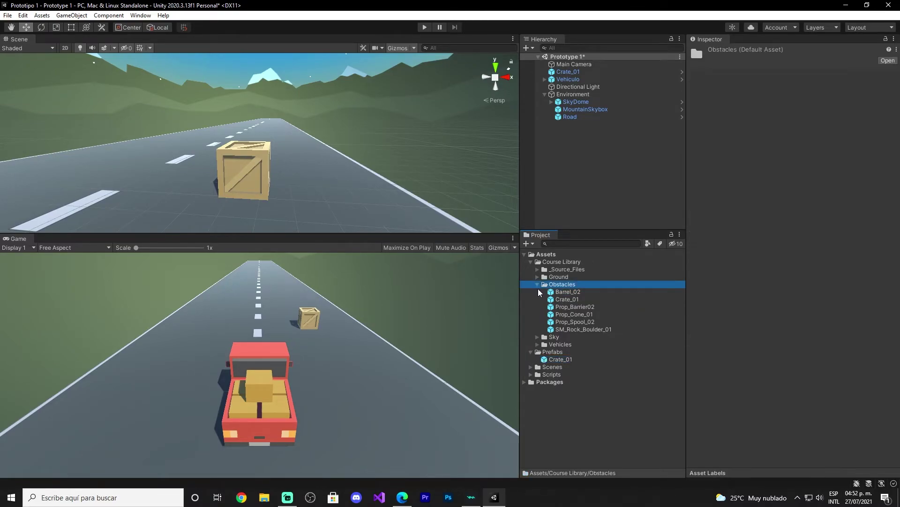
left_click(537, 285)
left_click(531, 262)
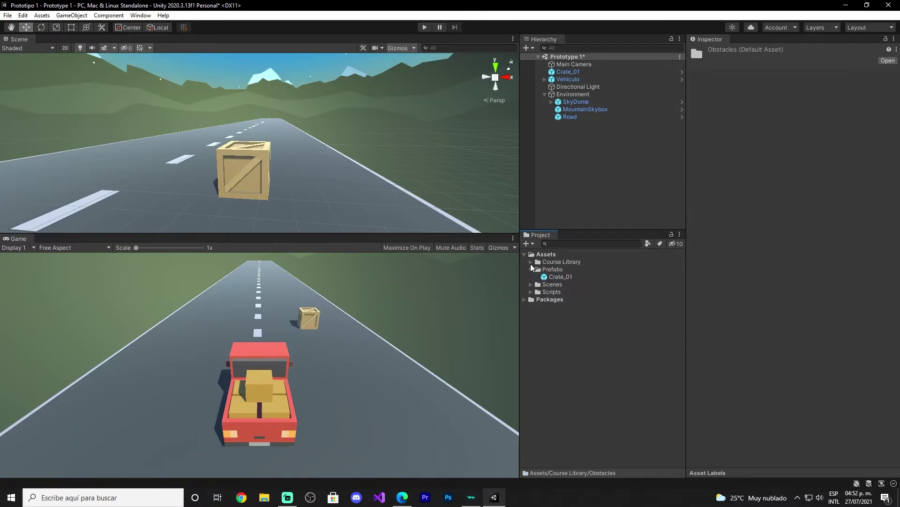
left_click(590, 205)
- Delete the original crate and place a Crate_01 prefab instance on the road ahead
left_click(569, 72)
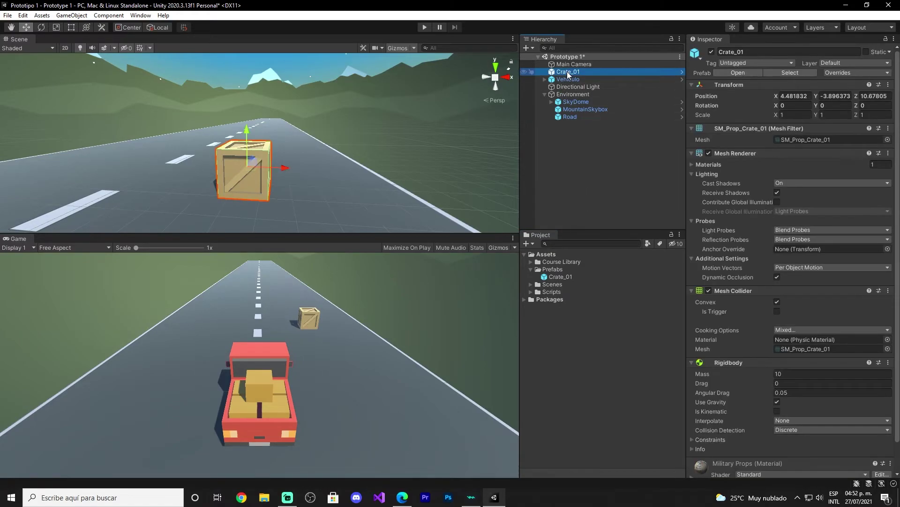
key("Delete")
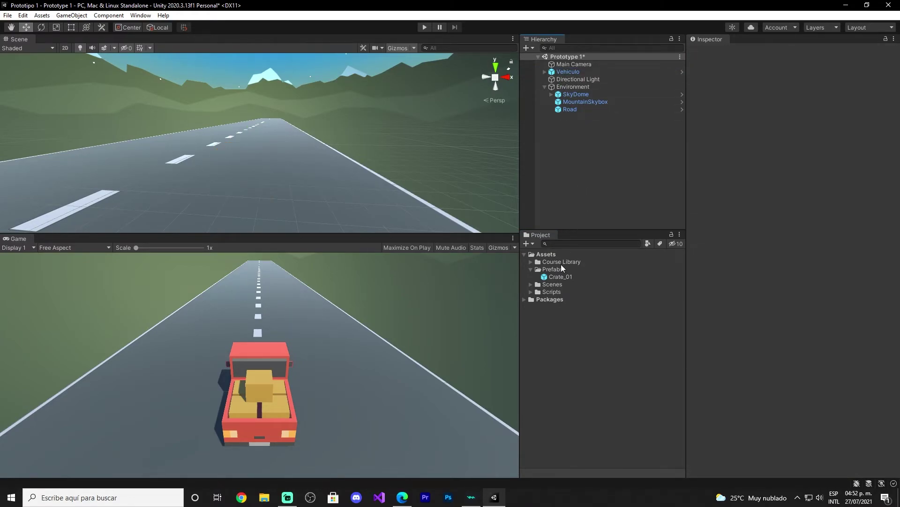
left_click_drag(561, 277, 305, 194)
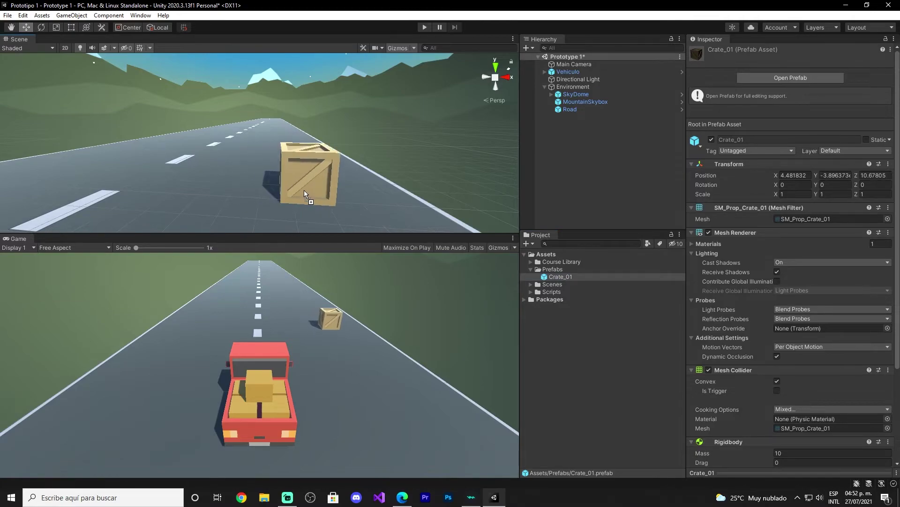
left_click_drag(304, 190, 303, 177)
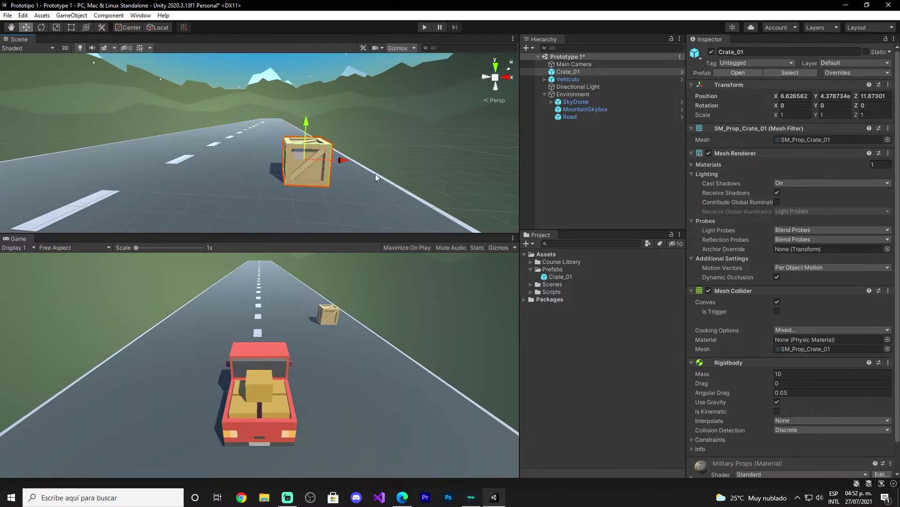
left_click_drag(376, 177, 211, 181, "alt")
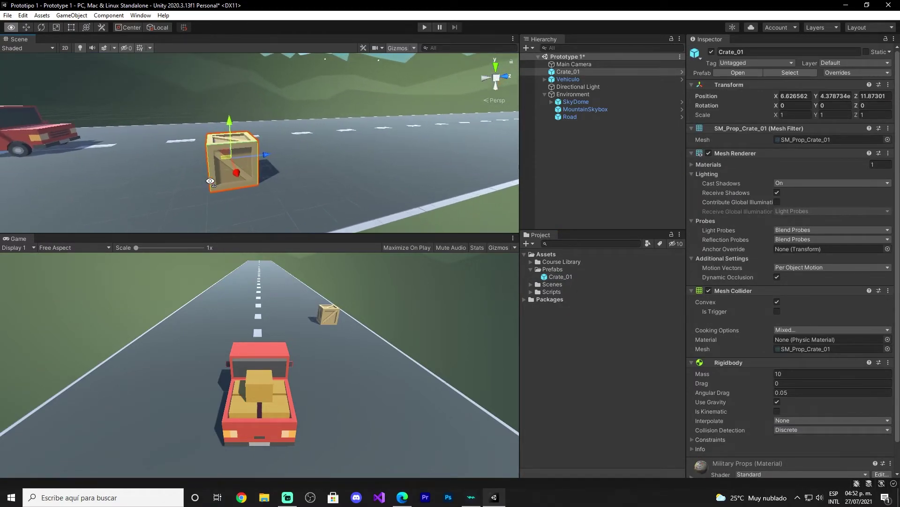
left_click_drag(211, 181, 263, 183, "alt")
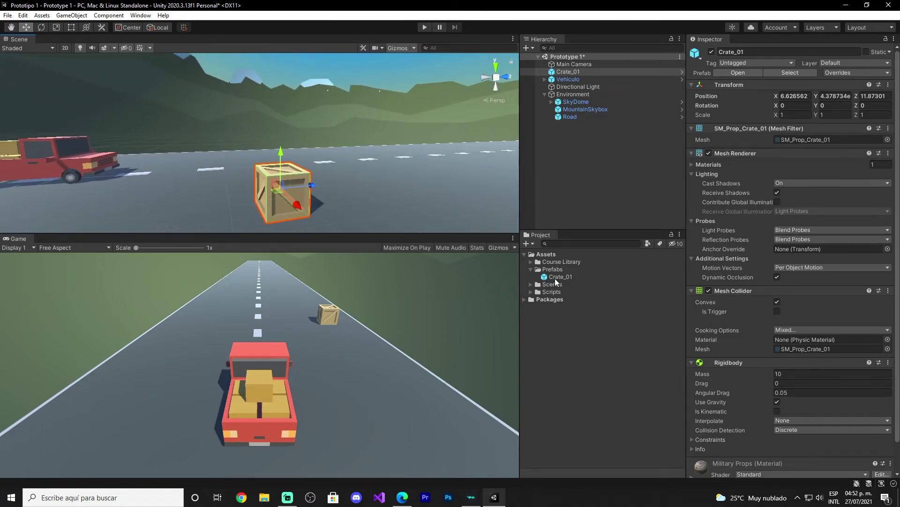
- Place a second Crate_01 prefab instance beside the first one
mouse_move(558, 277)
left_mouse_down()
mouse_move(309, 200)
mouse_move(260, 174)
mouse_move(554, 281)
left_mouse_up()
left_click_drag(407, 202, 474, 212, "alt")
left_click_drag(560, 276, 253, 178)
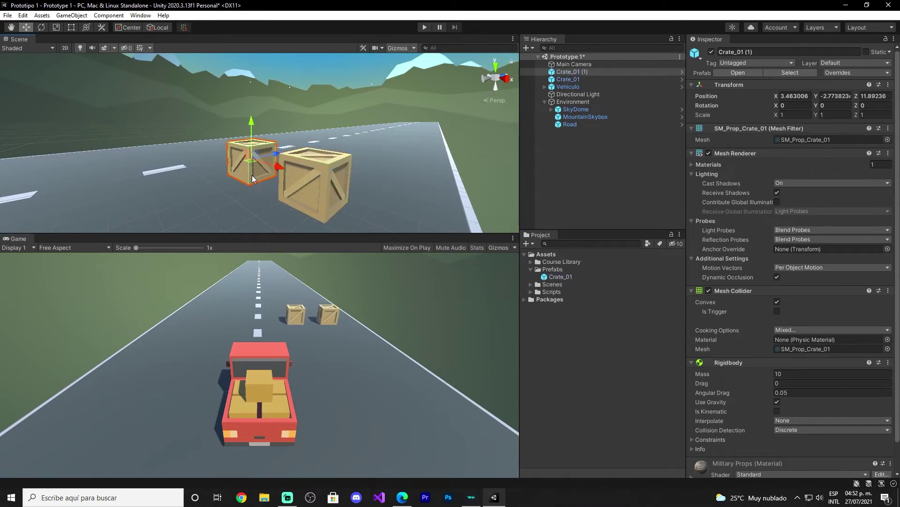
- Compare the two crate instances, then edit the Mass value of Crate_01 (1)
left_click(568, 79)
left_click(567, 73)
left_click(568, 80)
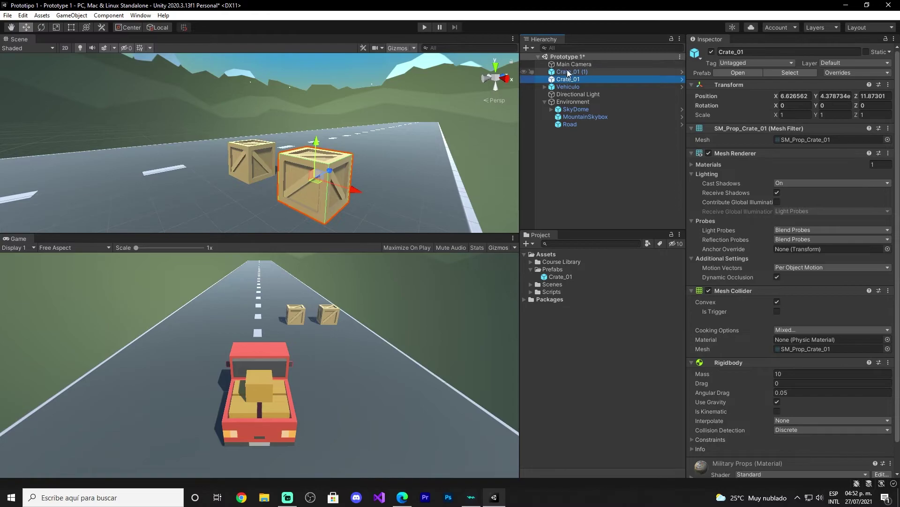
left_click(567, 71)
left_click(567, 79)
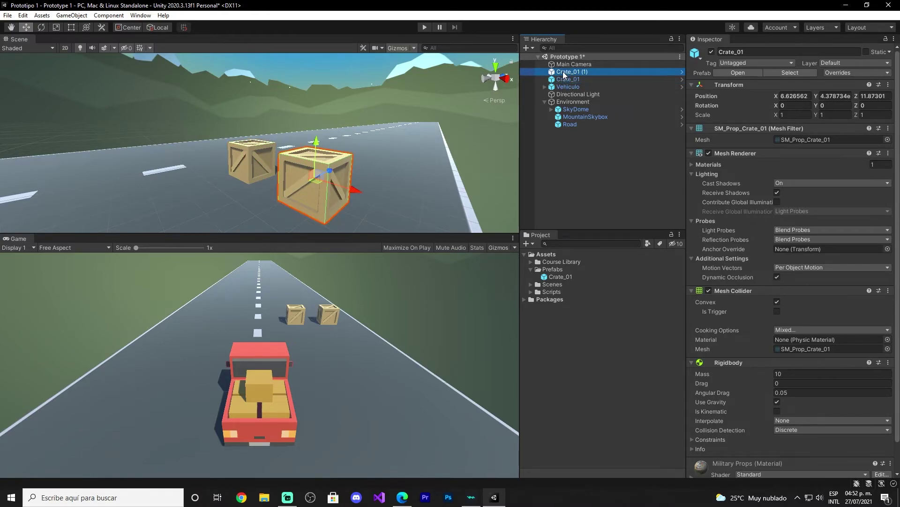
left_click(567, 72)
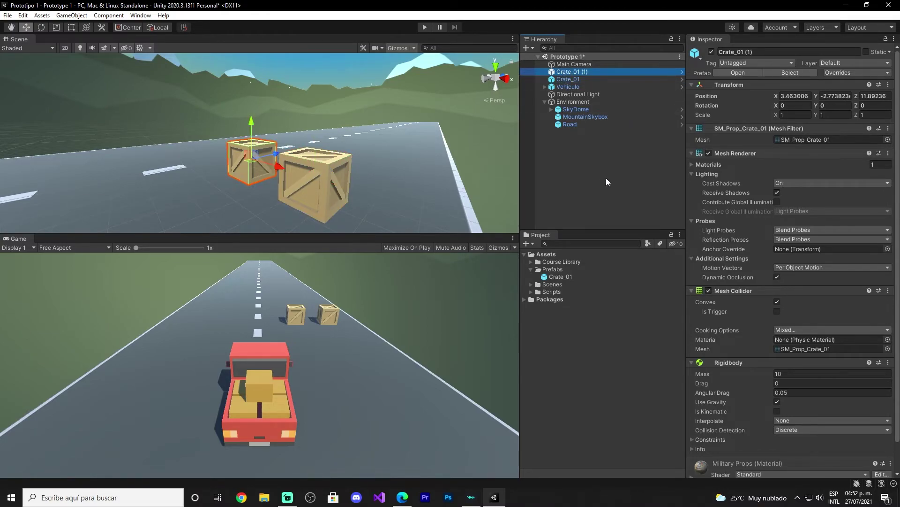
scroll(793, 292, "down", 3)
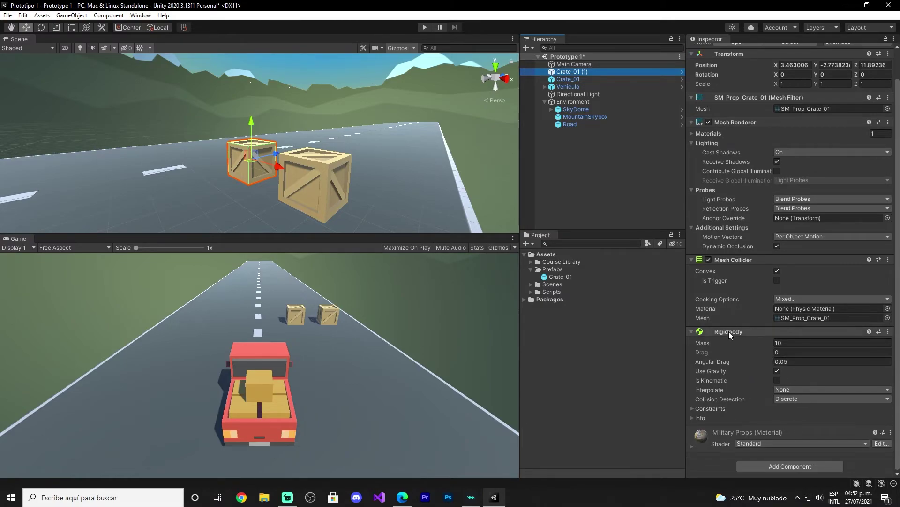
left_click(779, 342)
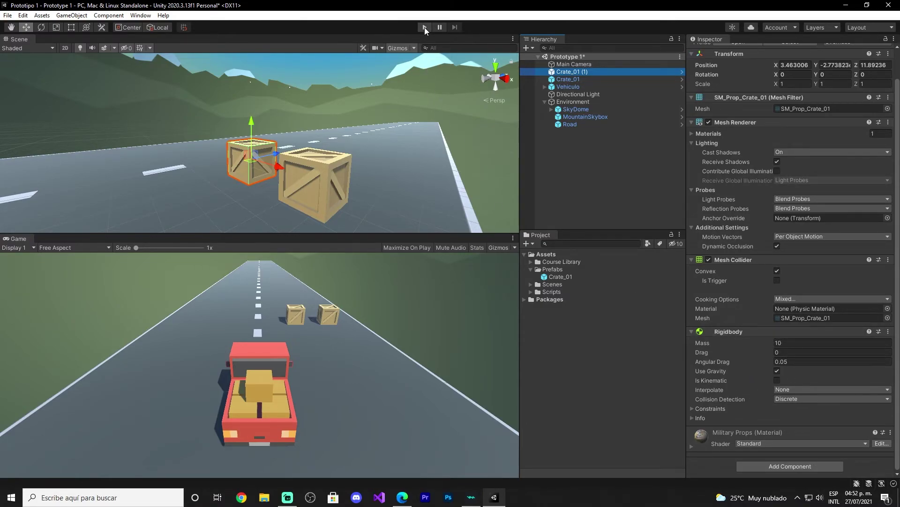
left_click(424, 28)
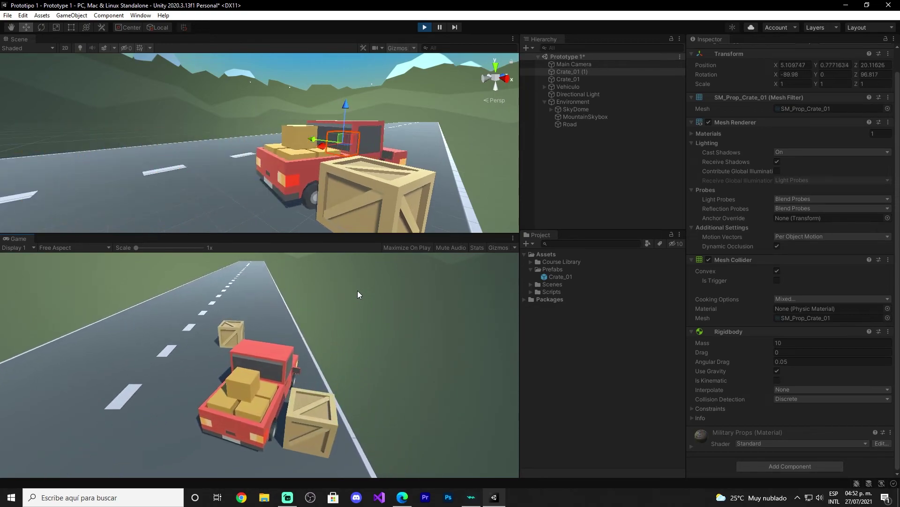
key("Right")
key("Left")
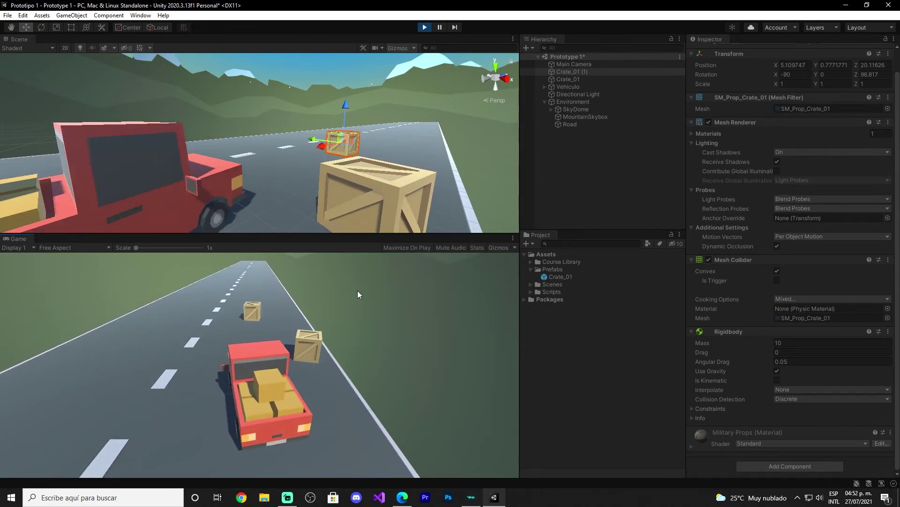
left_click(425, 27)
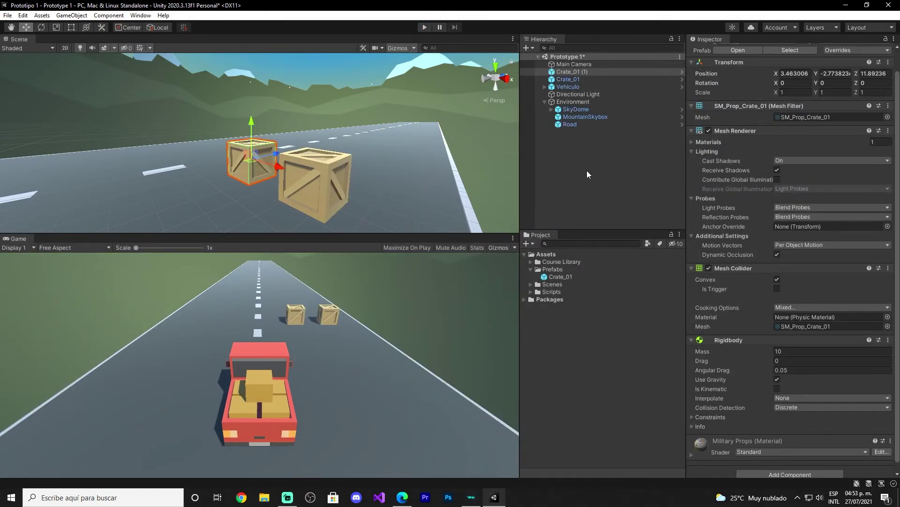
mouse_move(401, 169)
right_mouse_down()
mouse_move(410, 189)
mouse_move(419, 182)
right_mouse_up()
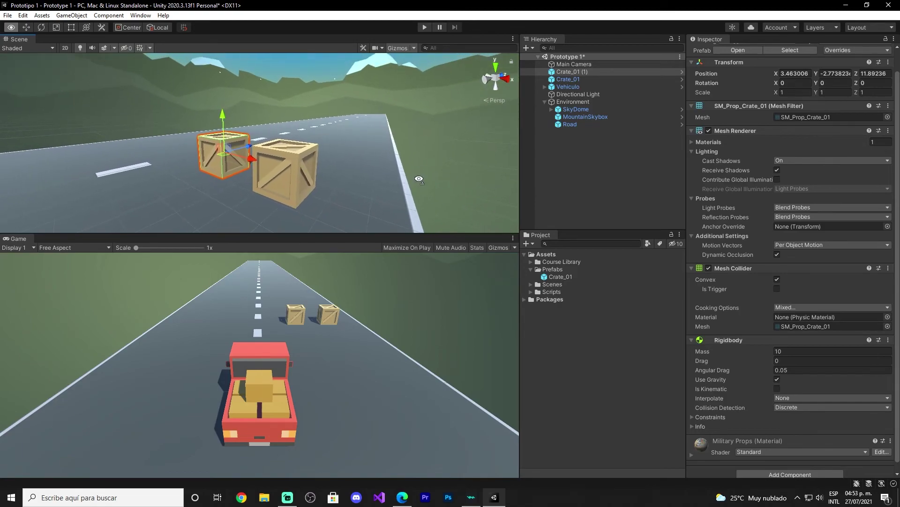